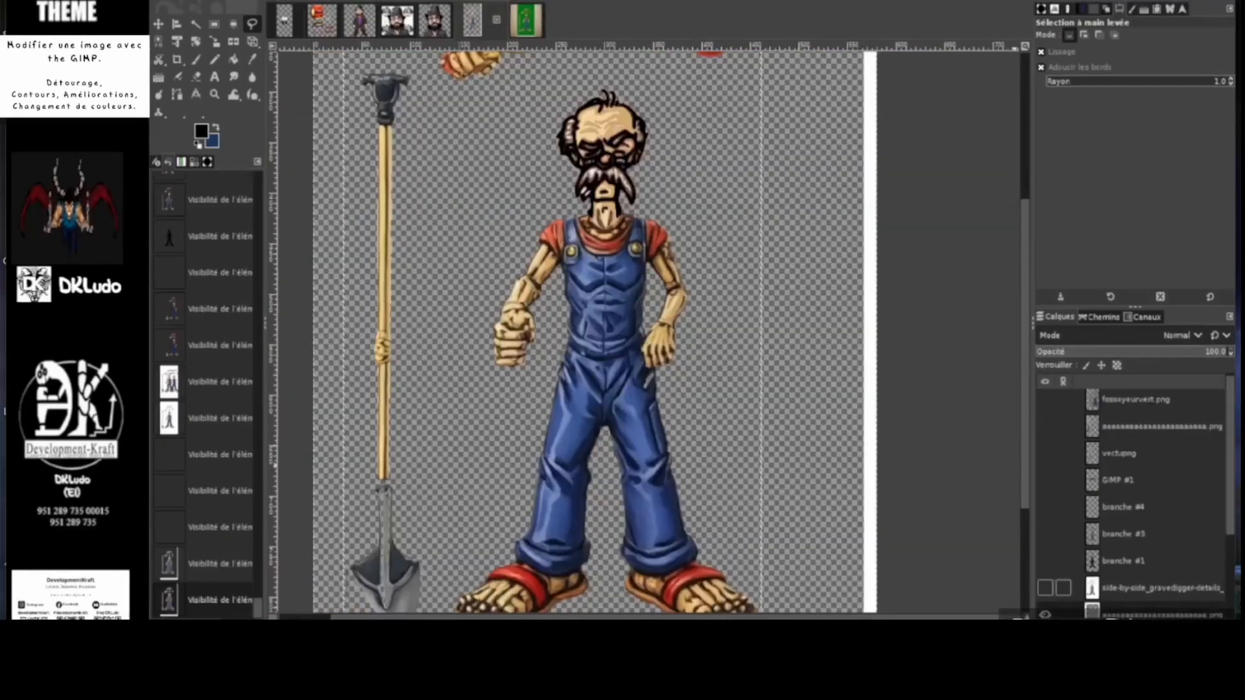
Hide the lower "aaaa….png" layer and the "Copie de side-by-side_gravedigger" layer below it
{"action": "scroll", "coordinate": [1054, 508], "scroll_direction": "down", "scroll_amount": 3}
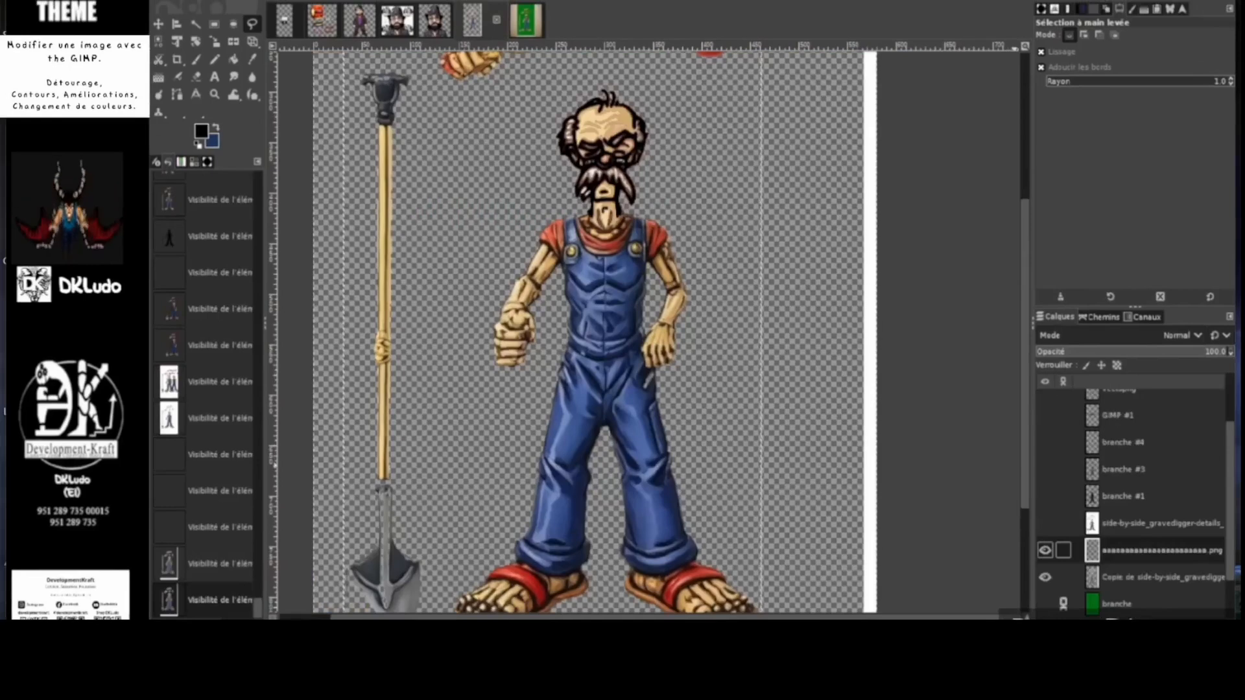
{"action": "left_click", "coordinate": [1044, 550]}
{"action": "left_click", "coordinate": [1044, 576]}
Show the fossoyeurvert.png layer and the "aaaa….png" layer directly beneath it
{"action": "scroll", "coordinate": [1047, 492], "scroll_direction": "up", "scroll_amount": 3}
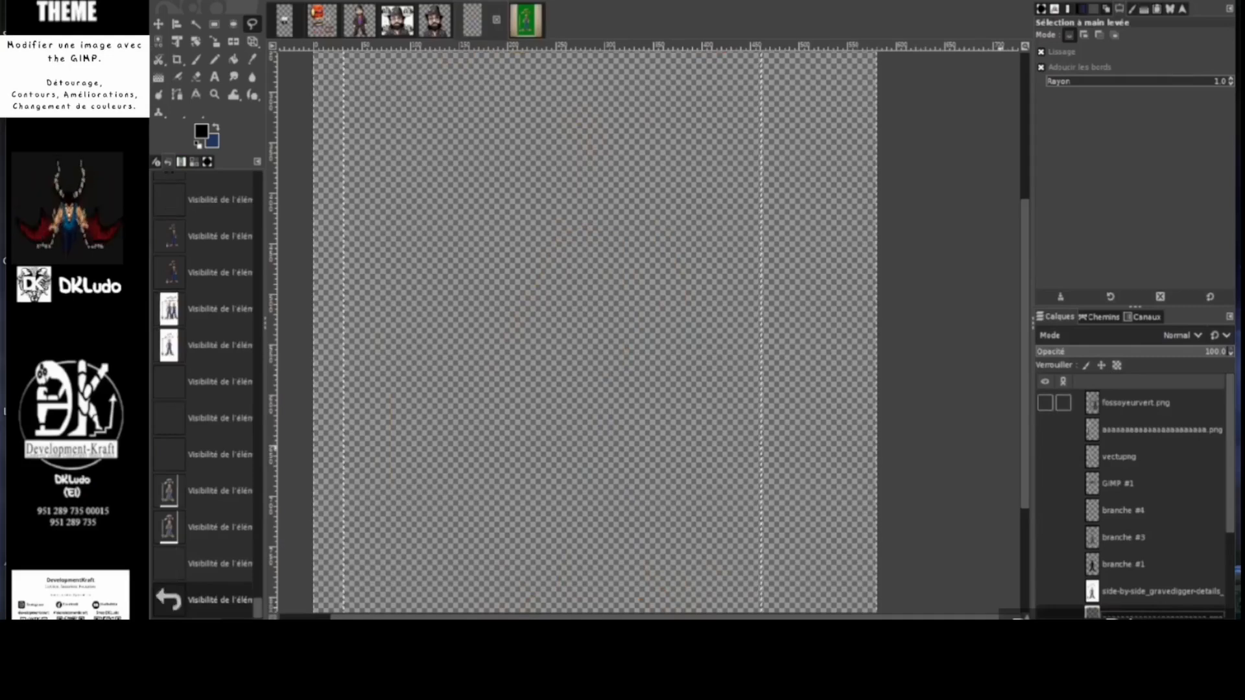
{"action": "left_click", "coordinate": [1044, 403]}
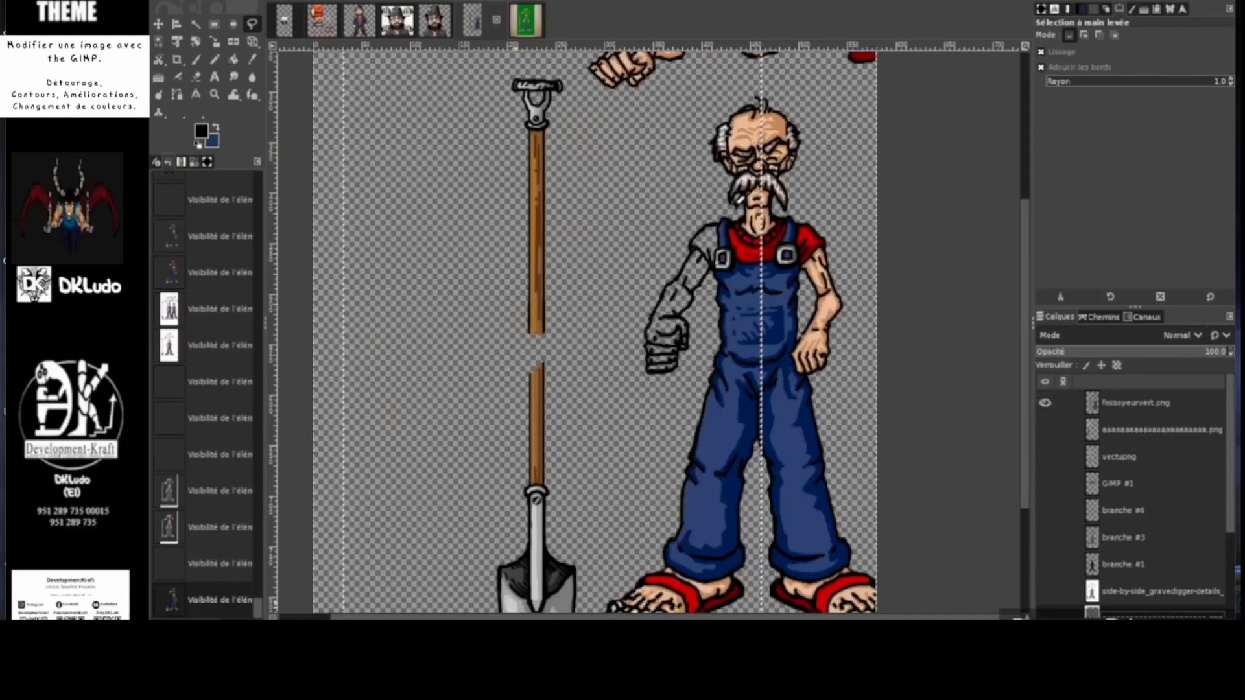
{"action": "scroll", "coordinate": [595, 331], "scroll_direction": "down", "scroll_amount": 3}
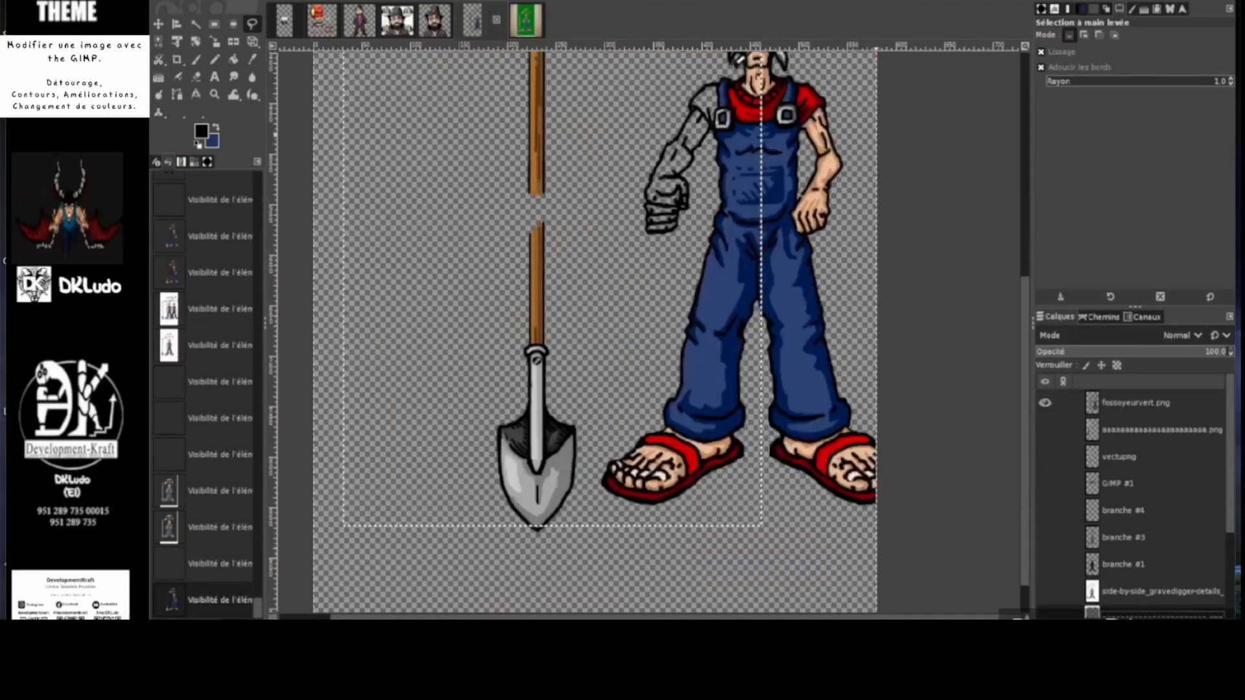
{"action": "scroll", "coordinate": [595, 331], "scroll_direction": "up", "scroll_amount": 3}
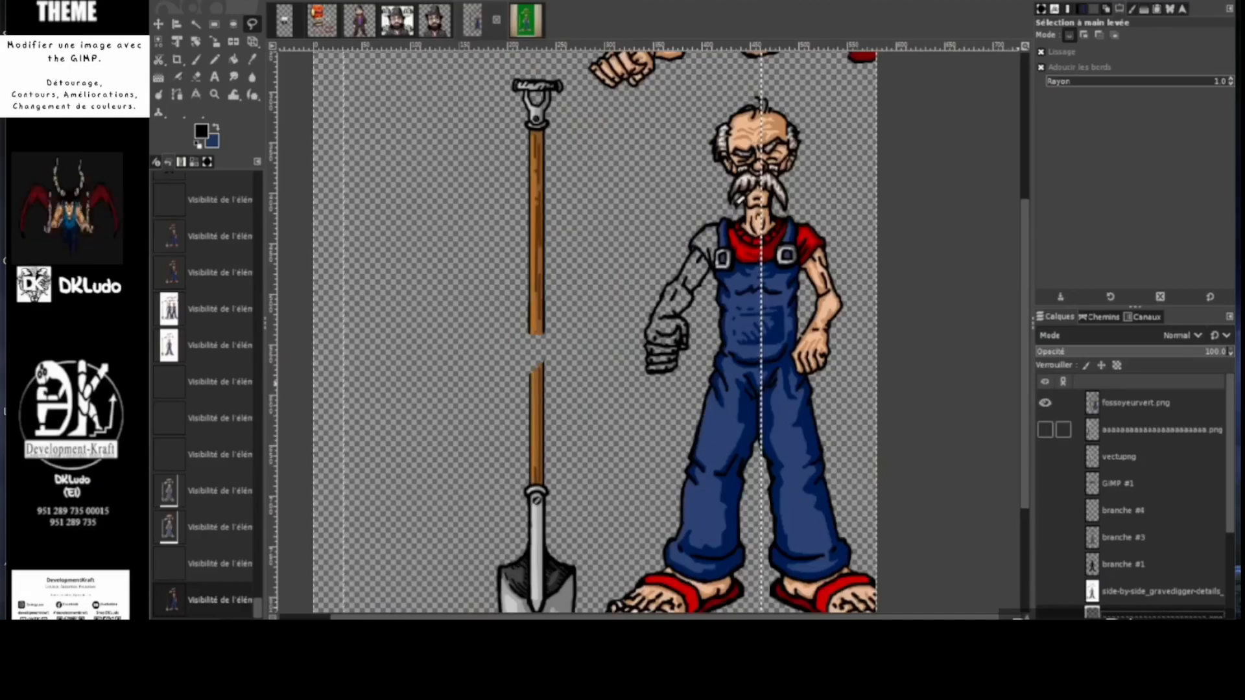
{"action": "left_click", "coordinate": [1044, 429]}
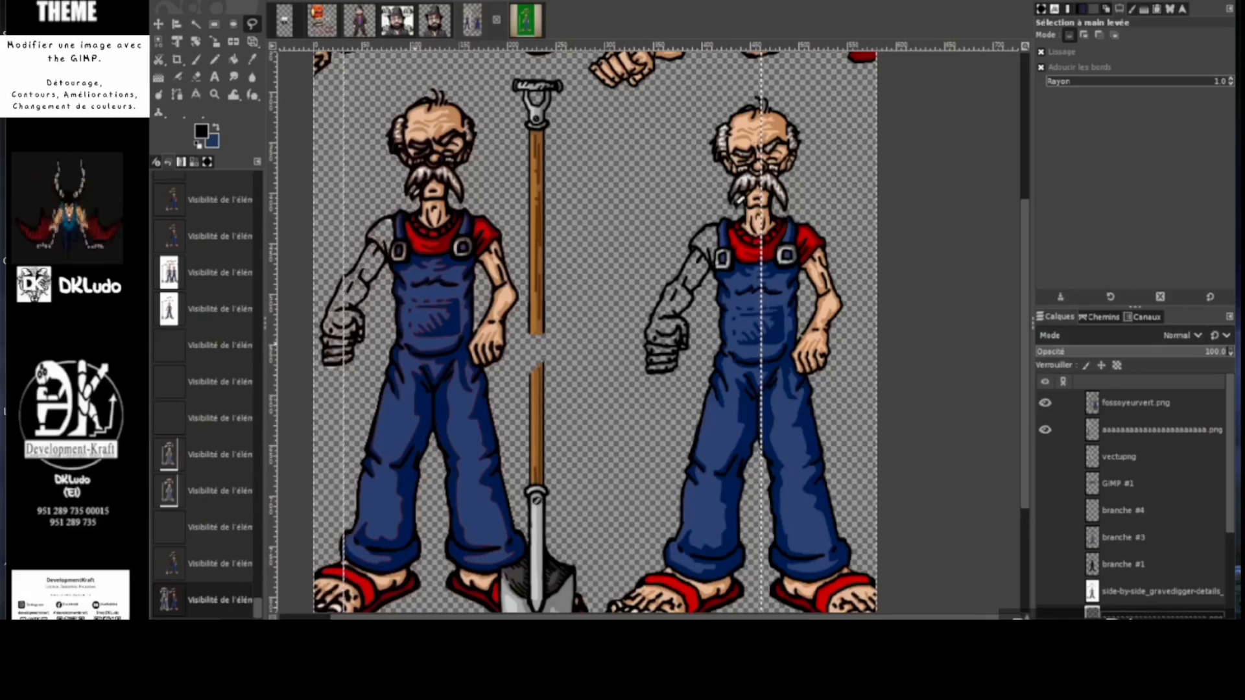
Examine the outlines and flat colours of the two gravedigger figures and the shovel from head to feet
{"action": "scroll", "coordinate": [390, 346], "scroll_direction": "up", "scroll_amount": 2}
{"action": "scroll", "coordinate": [648, 330], "scroll_direction": "up", "scroll_amount": 3}
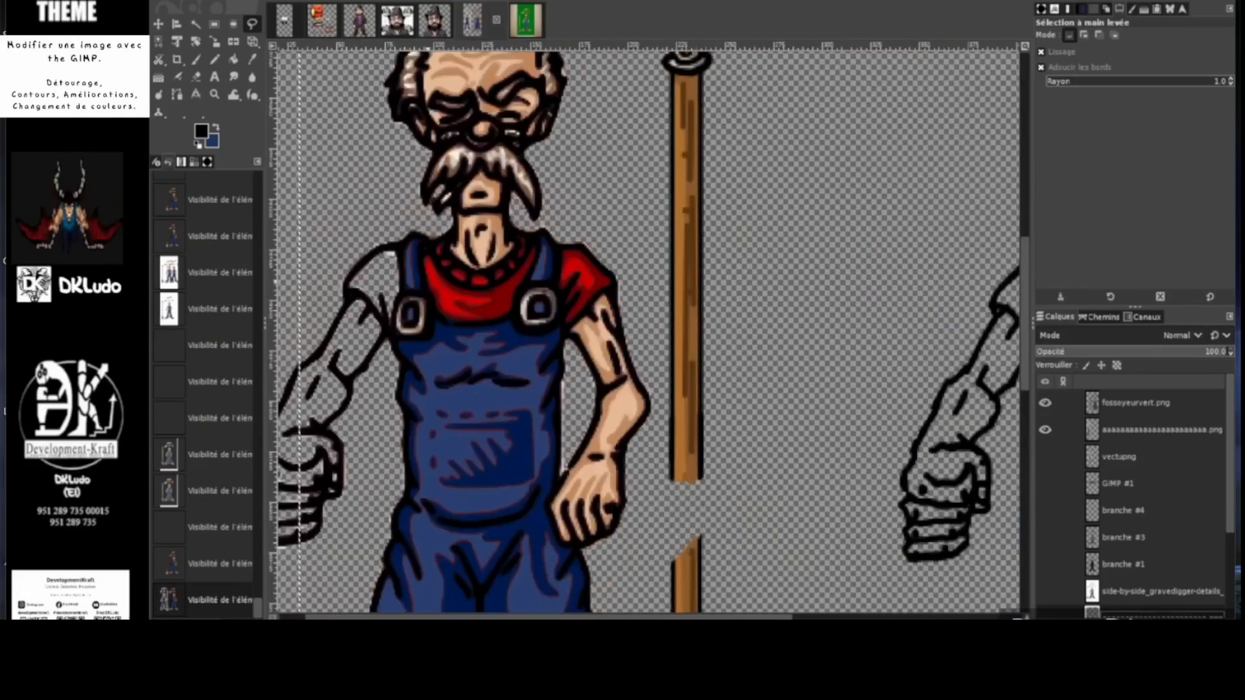
{"action": "scroll", "coordinate": [649, 330], "scroll_direction": "up", "scroll_amount": 3}
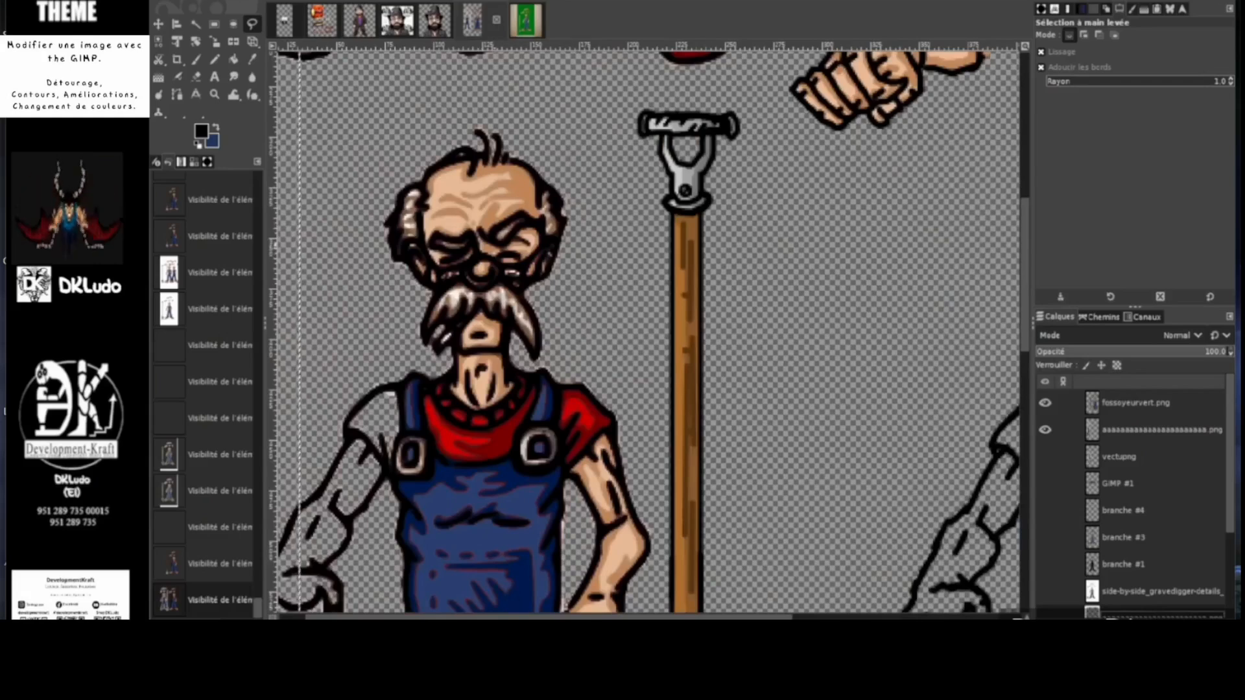
{"action": "scroll", "coordinate": [648, 330], "scroll_direction": "down", "scroll_amount": 4}
{"action": "scroll", "coordinate": [648, 330], "scroll_direction": "up", "scroll_amount": 4}
{"action": "scroll", "coordinate": [648, 330], "scroll_direction": "down", "scroll_amount": 2}
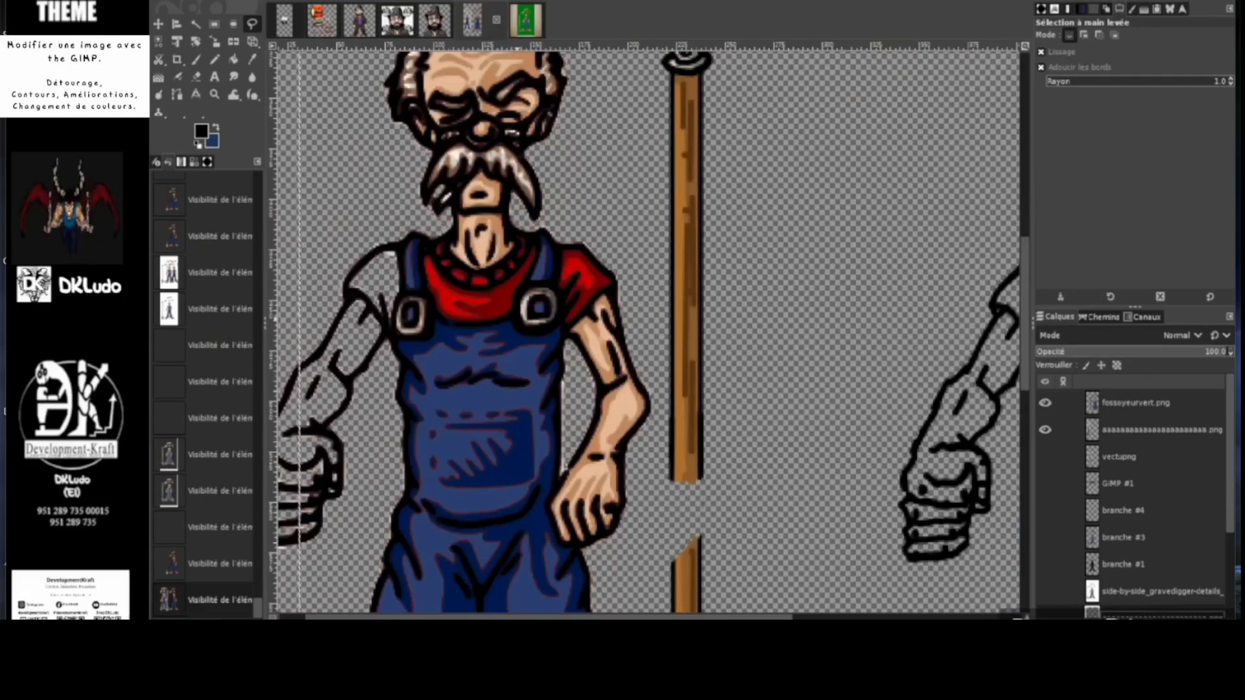
{"action": "key", "text": "minus"}
{"action": "scroll", "coordinate": [642, 330], "scroll_direction": "down", "scroll_amount": 5}
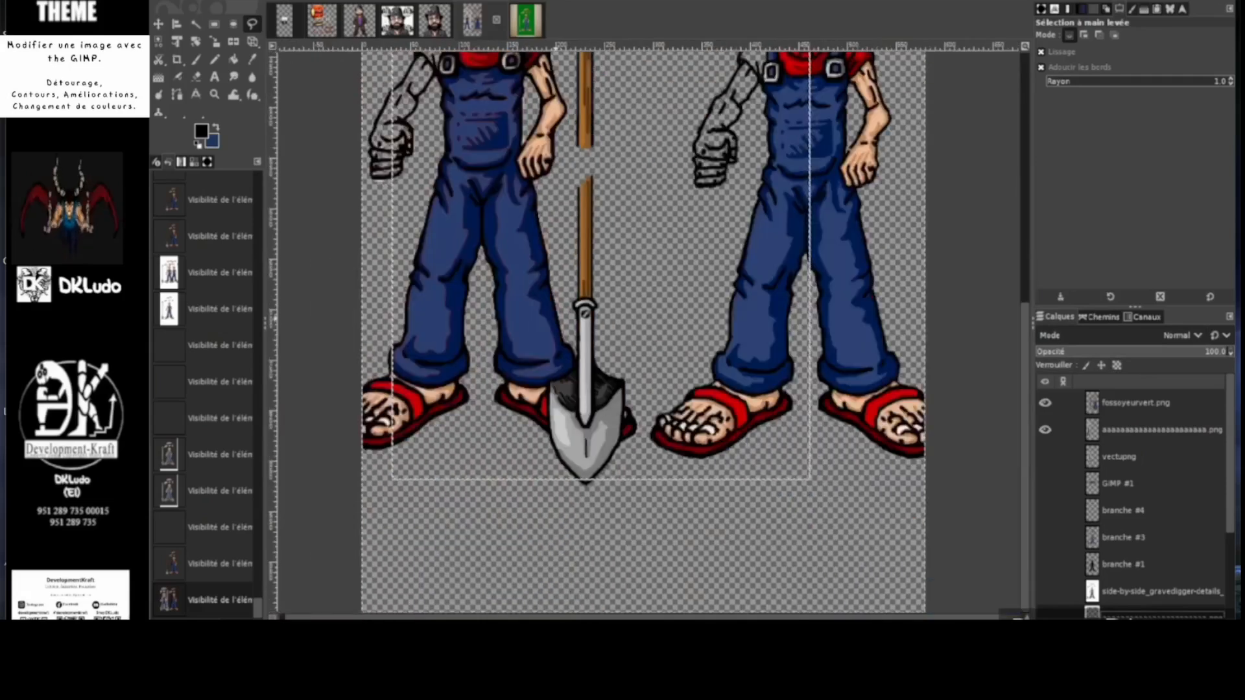
{"action": "scroll", "coordinate": [642, 330], "scroll_direction": "up", "scroll_amount": 3}
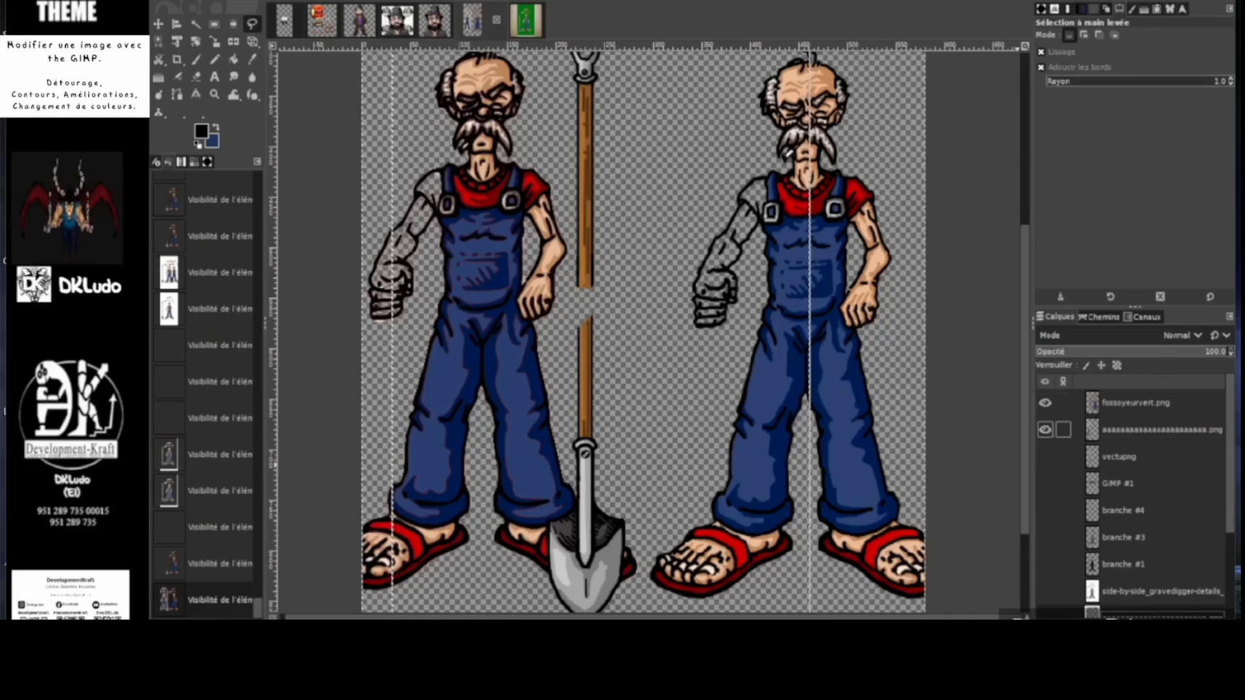
Hide the fossoyeurvert.png and upper "aaaa….png" layers and show the white-background side-by-side_gravedigger-details layer
{"action": "left_click", "coordinate": [1044, 429]}
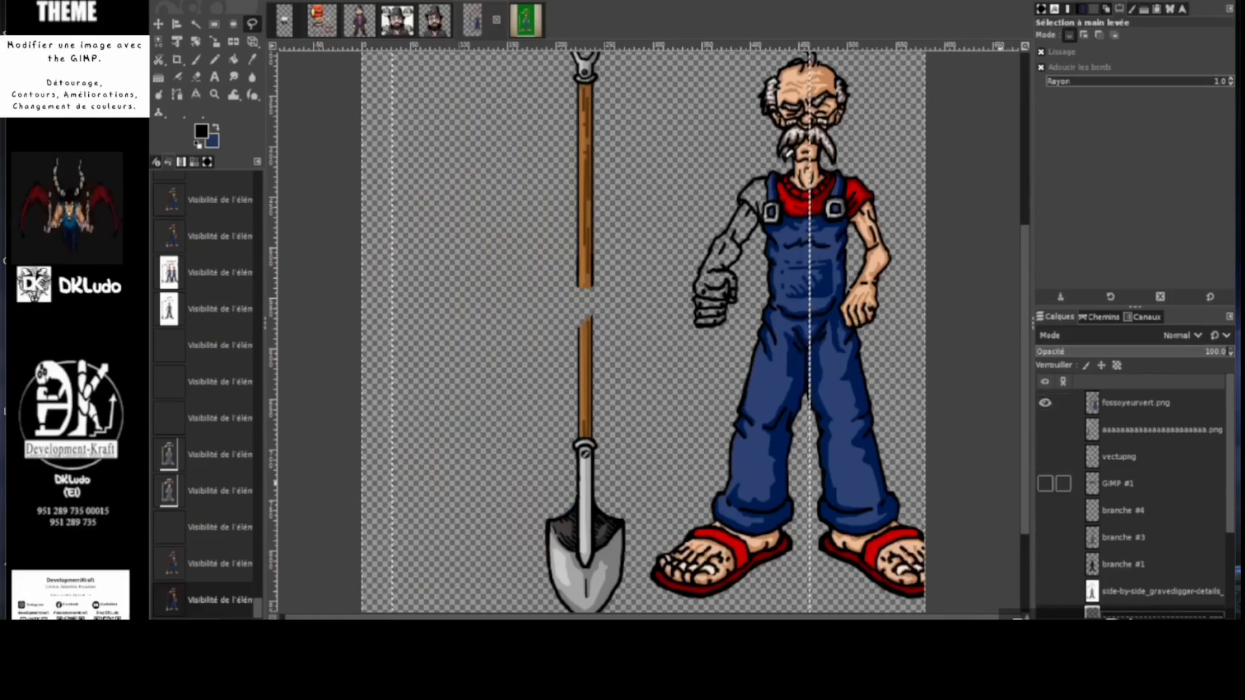
{"action": "scroll", "coordinate": [1053, 480], "scroll_direction": "down", "scroll_amount": 1}
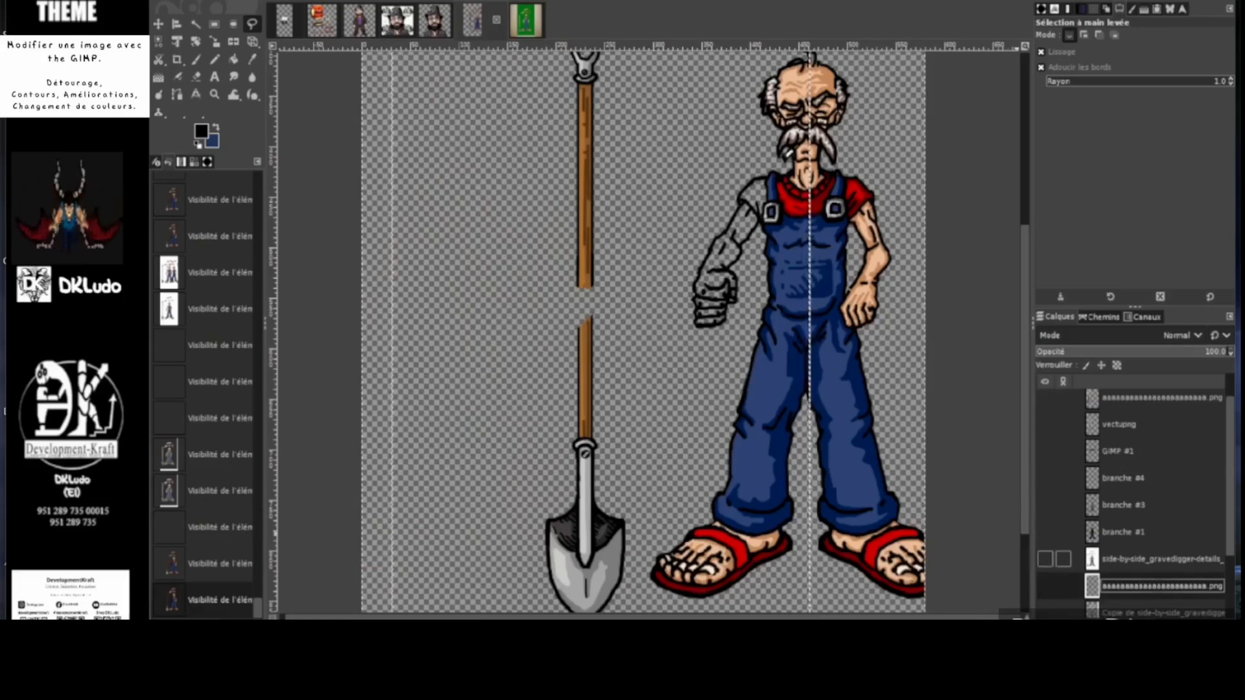
{"action": "left_click", "coordinate": [1044, 558]}
{"action": "scroll", "coordinate": [1053, 519], "scroll_direction": "up", "scroll_amount": 1}
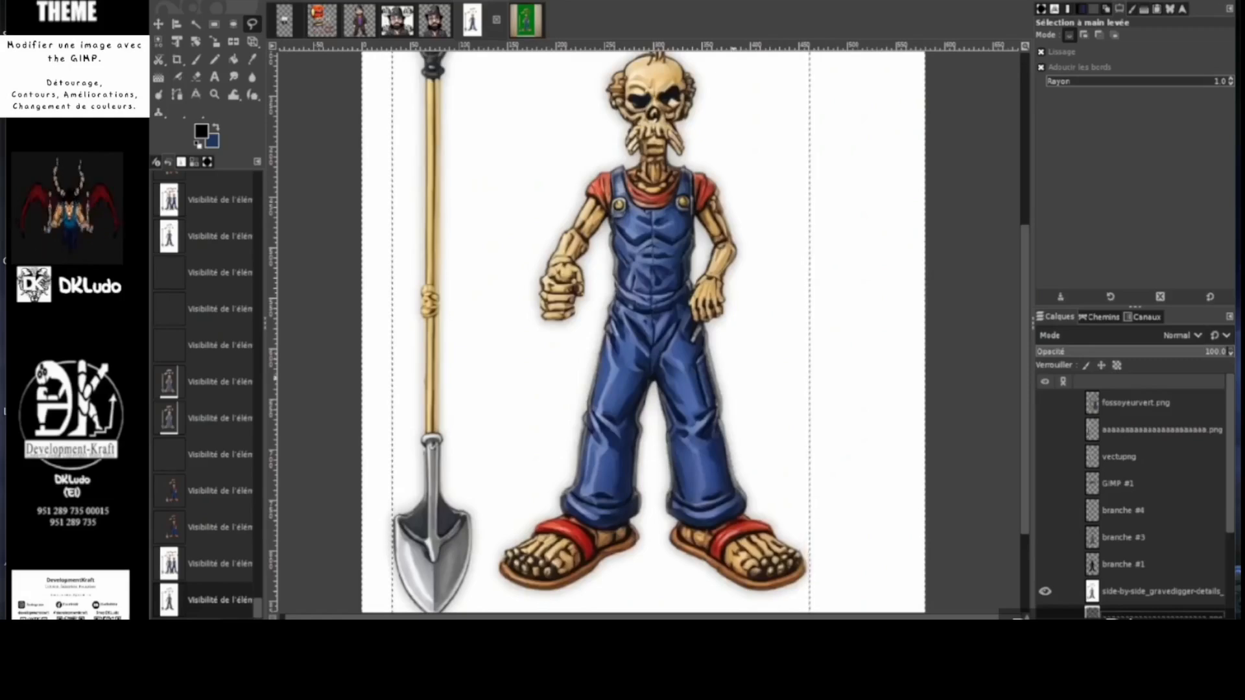
Show the green zombie side-by-side_gravedigger-details layer below details_20-freedom_0 (3).png and hide the white-background one
{"action": "scroll", "coordinate": [1134, 496], "scroll_direction": "down", "scroll_amount": 5}
{"action": "left_click", "coordinate": [1044, 604]}
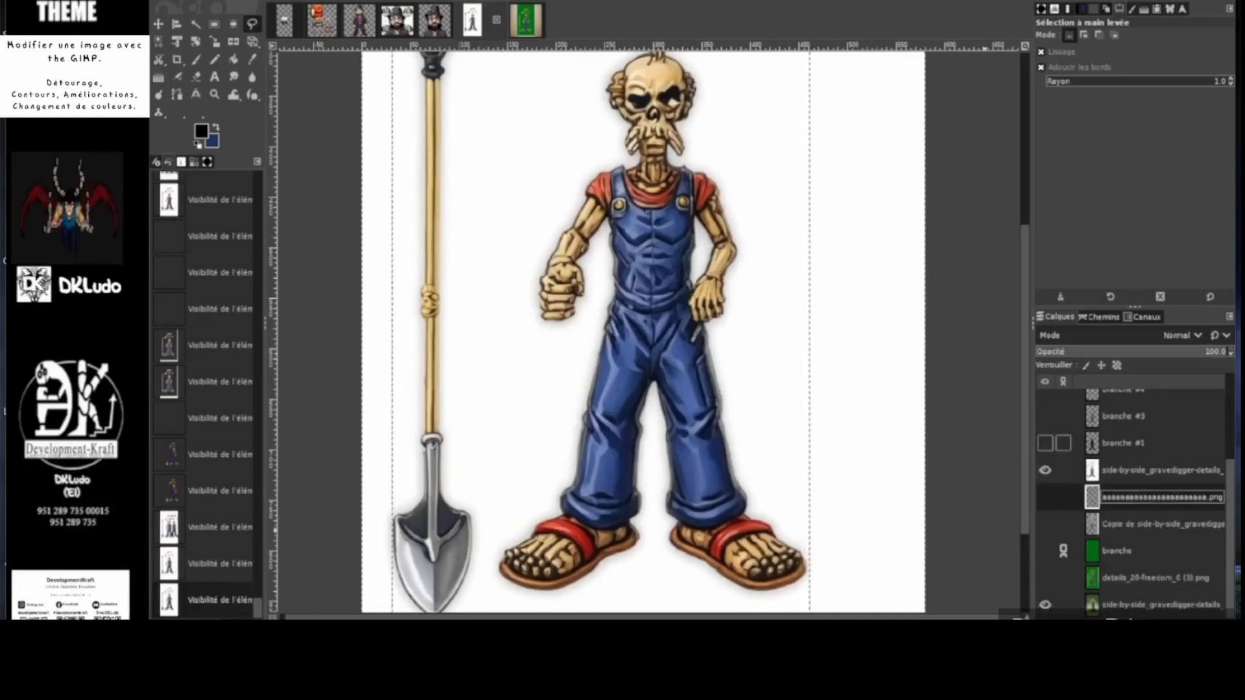
{"action": "left_click", "coordinate": [1044, 470]}
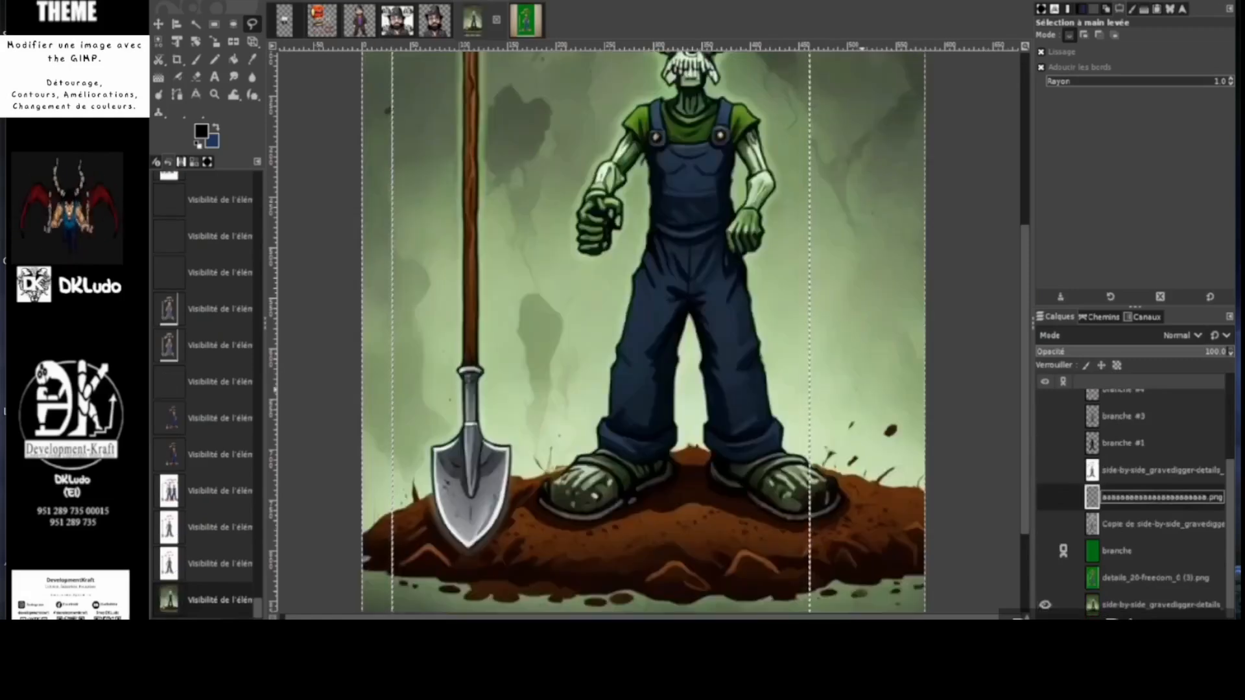
{"action": "scroll", "coordinate": [644, 330], "scroll_direction": "up", "scroll_amount": 4}
{"action": "scroll", "coordinate": [644, 330], "scroll_direction": "down", "scroll_amount": 2}
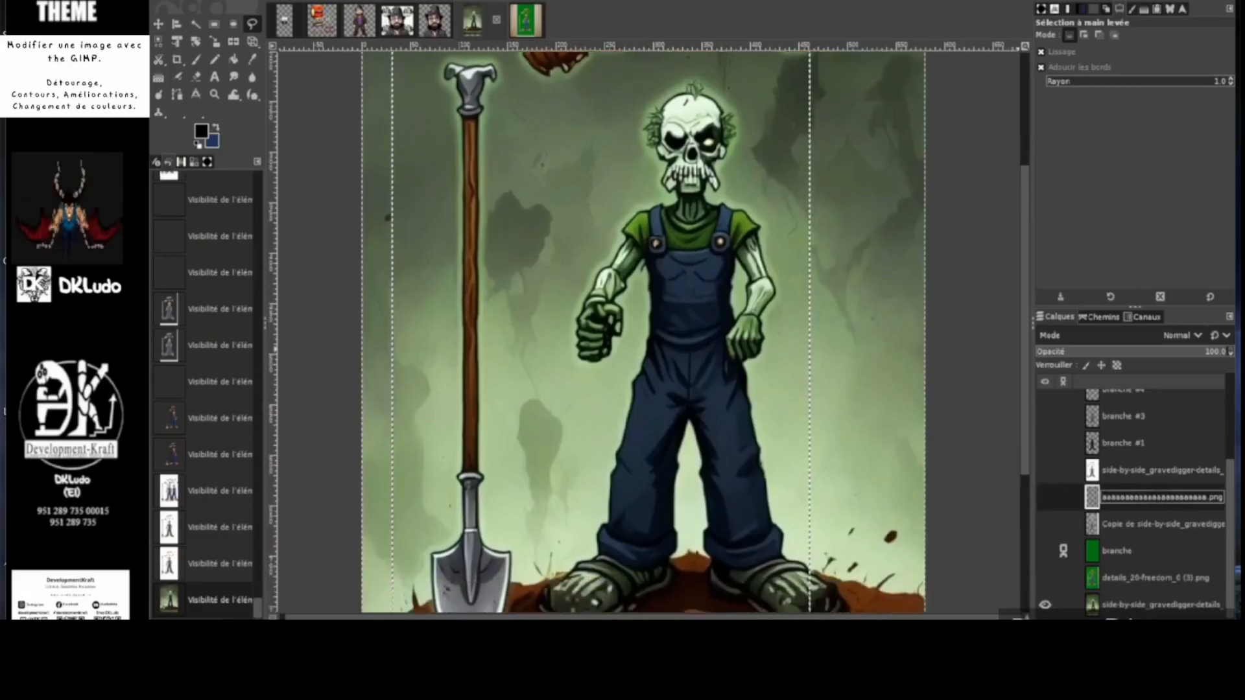
{"action": "scroll", "coordinate": [643, 330], "scroll_direction": "down", "scroll_amount": 1}
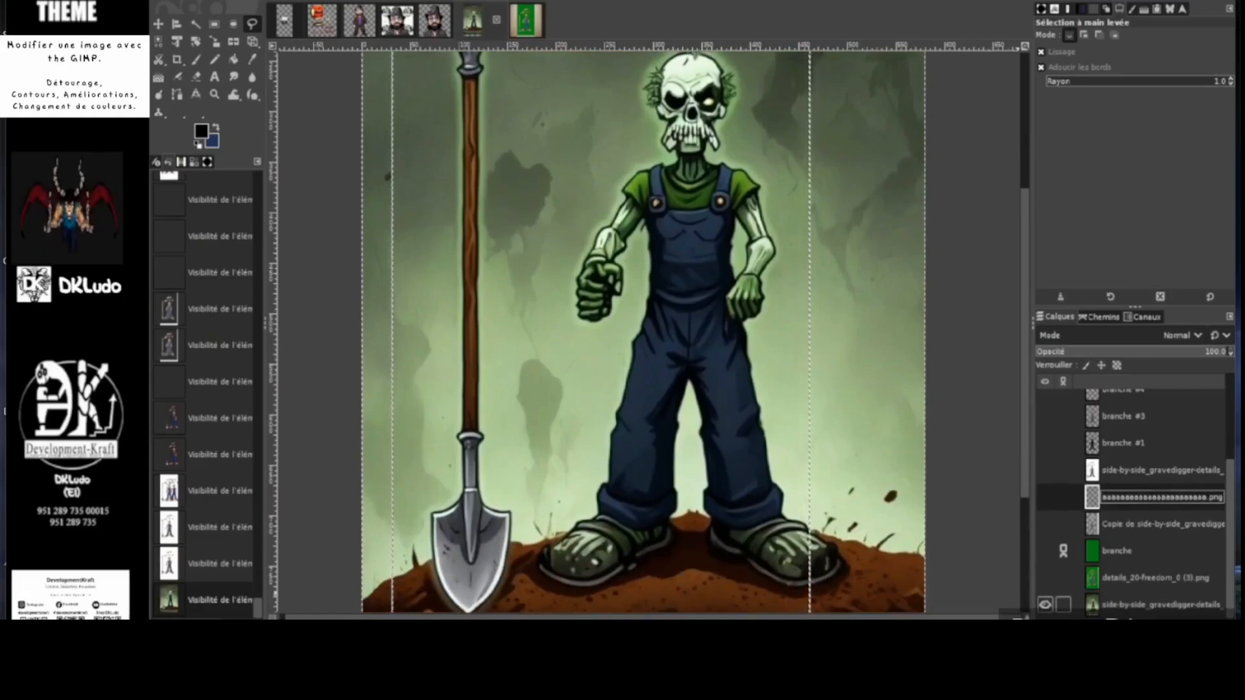
Hide the green zombie layer and show the white-background side-by-side_gravedigger-details layer again
{"action": "left_click", "coordinate": [1044, 604]}
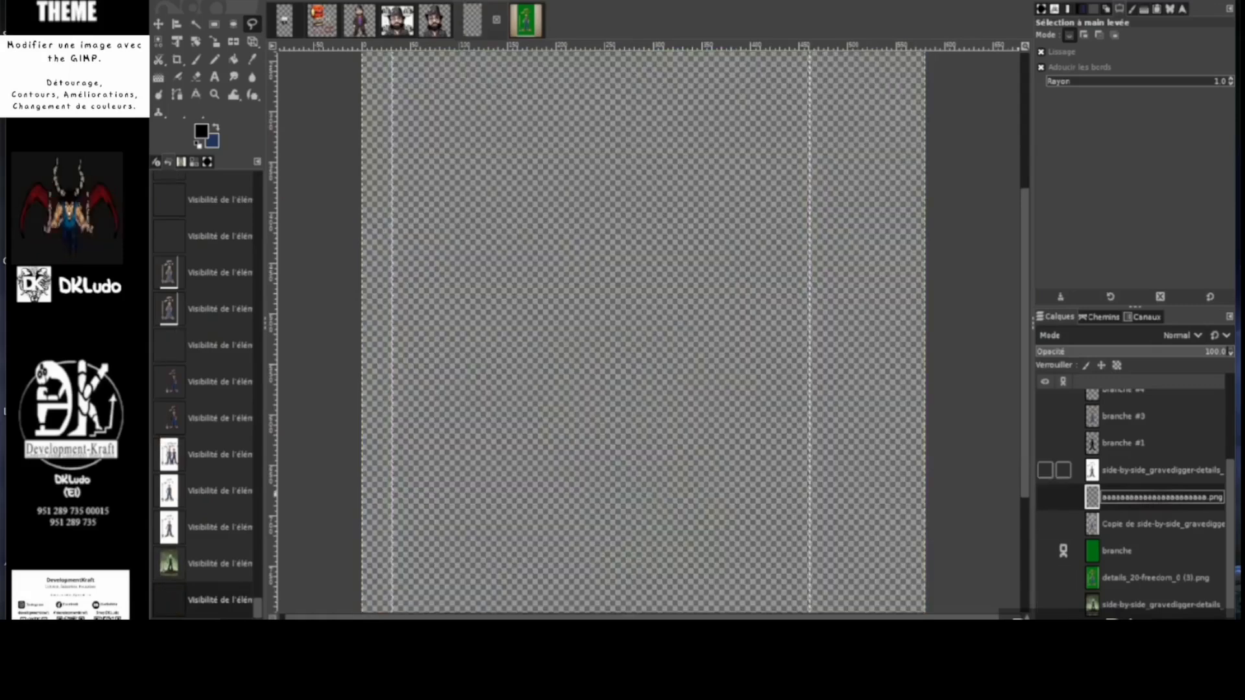
{"action": "left_click", "coordinate": [1045, 470]}
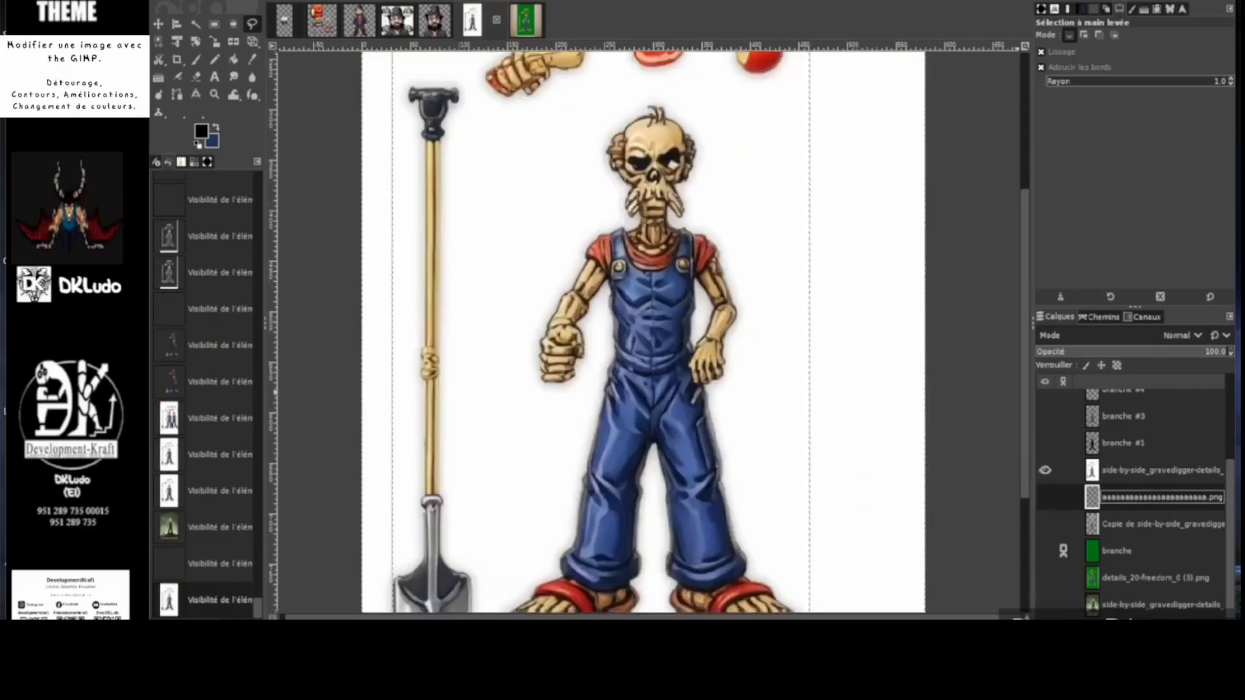
{"action": "scroll", "coordinate": [648, 331], "scroll_direction": "down", "scroll_amount": 3}
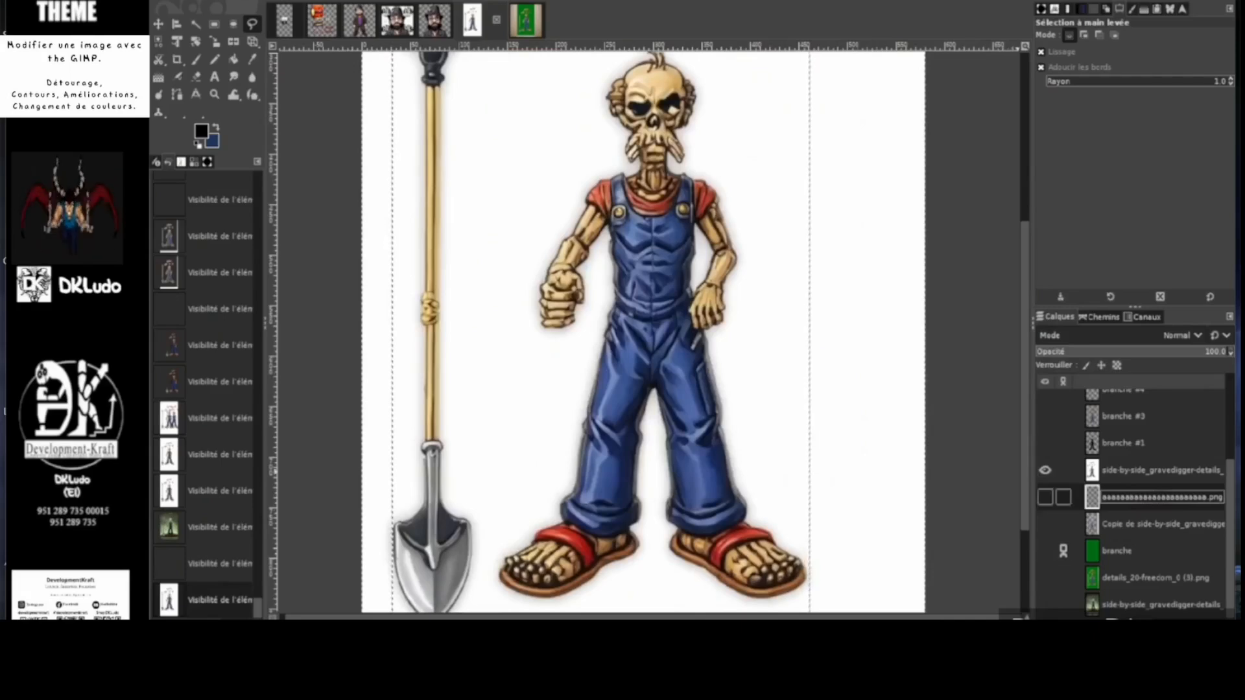
Replace the white-background layer with the cut-out "Copie de side-by-side_gravedigger" layer and the lower "aaaa….png" head layer
{"action": "left_click", "coordinate": [1044, 470]}
{"action": "left_click", "coordinate": [1045, 524]}
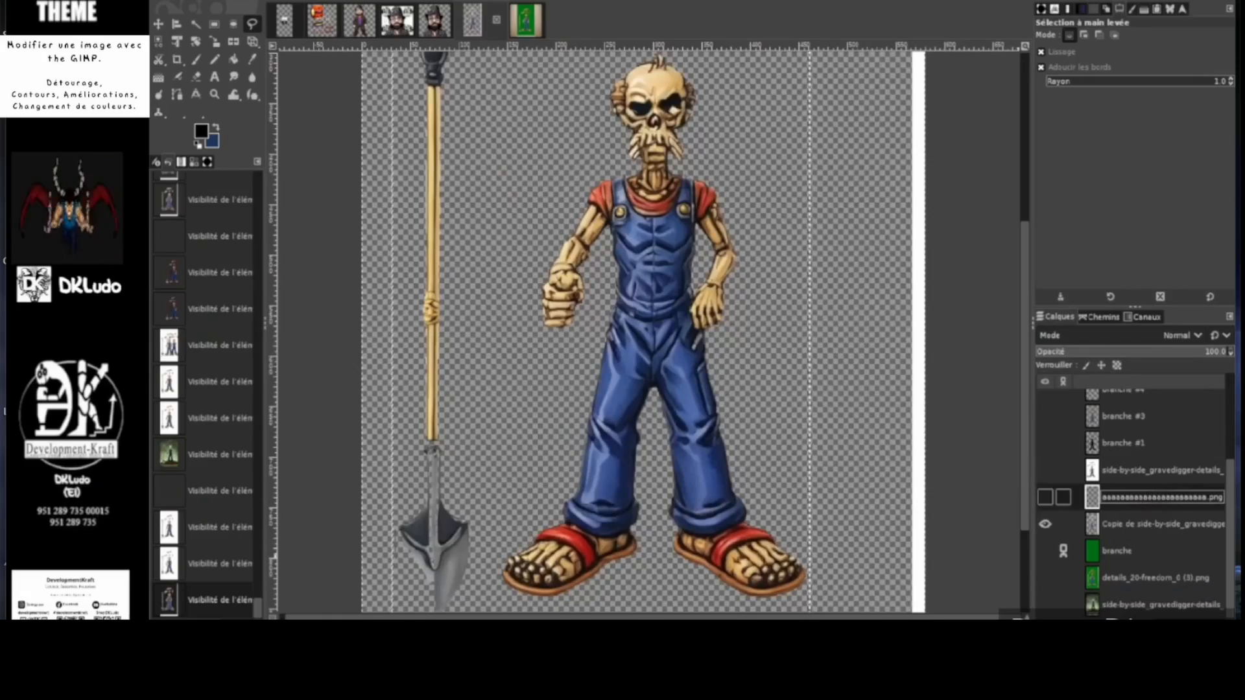
{"action": "left_click", "coordinate": [1044, 497]}
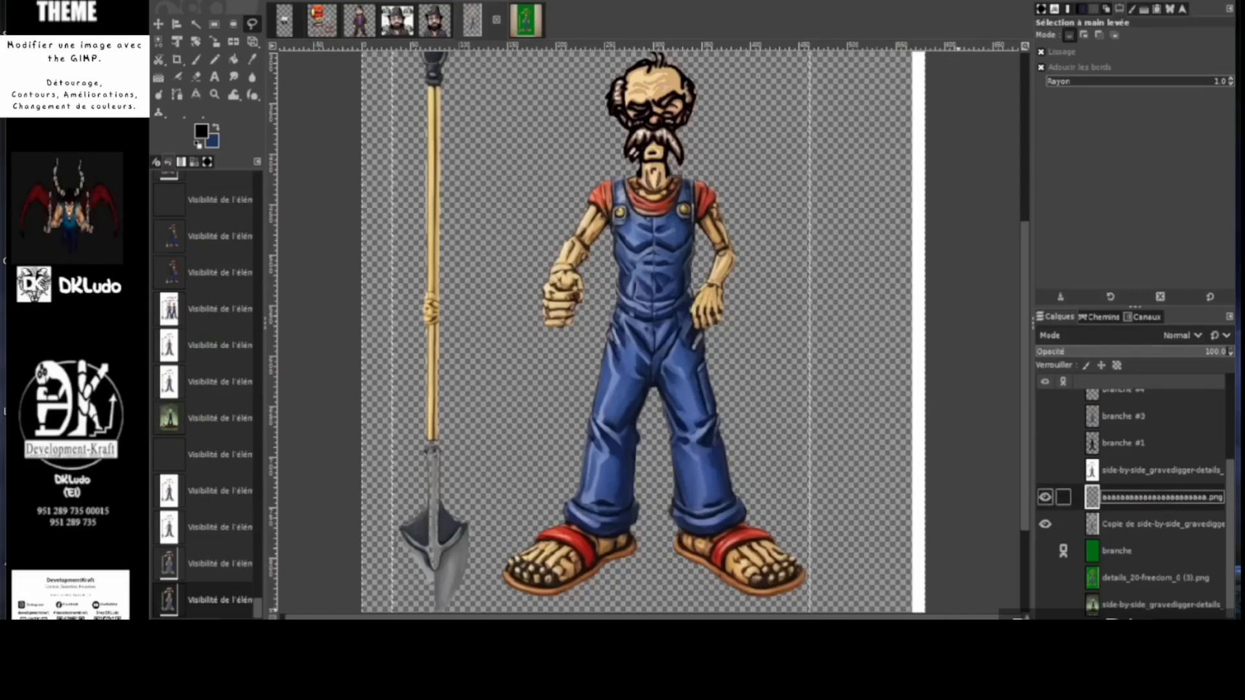
Hide the head and cut-out copy layers, and switch to the open green-background gravedigger image
{"action": "left_click", "coordinate": [1045, 497]}
{"action": "left_click", "coordinate": [1044, 524]}
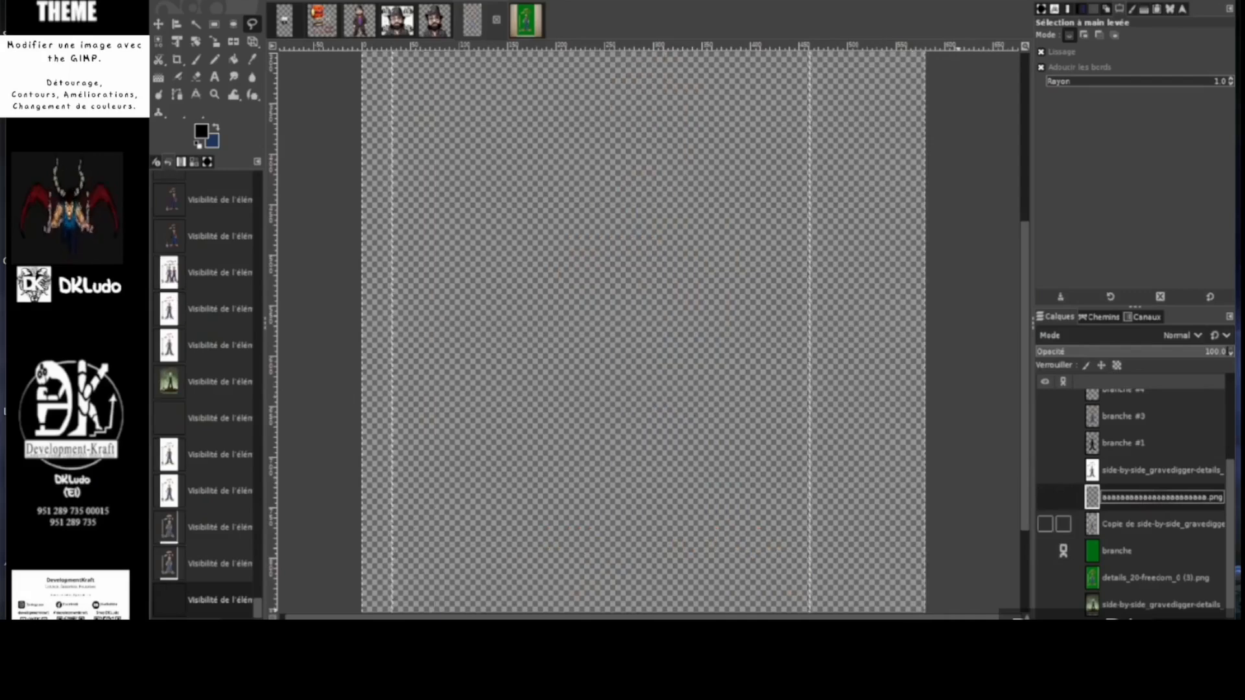
{"action": "left_click", "coordinate": [527, 20]}
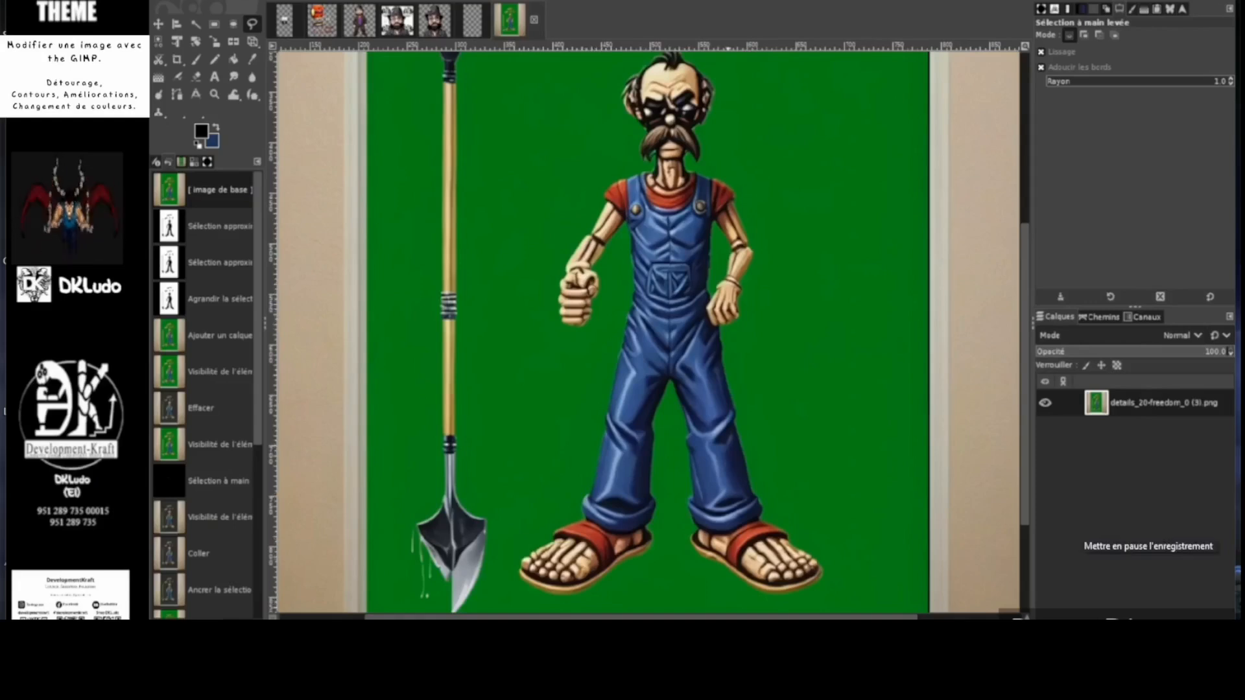
{"action": "scroll", "coordinate": [648, 331], "scroll_direction": "up", "scroll_amount": 5}
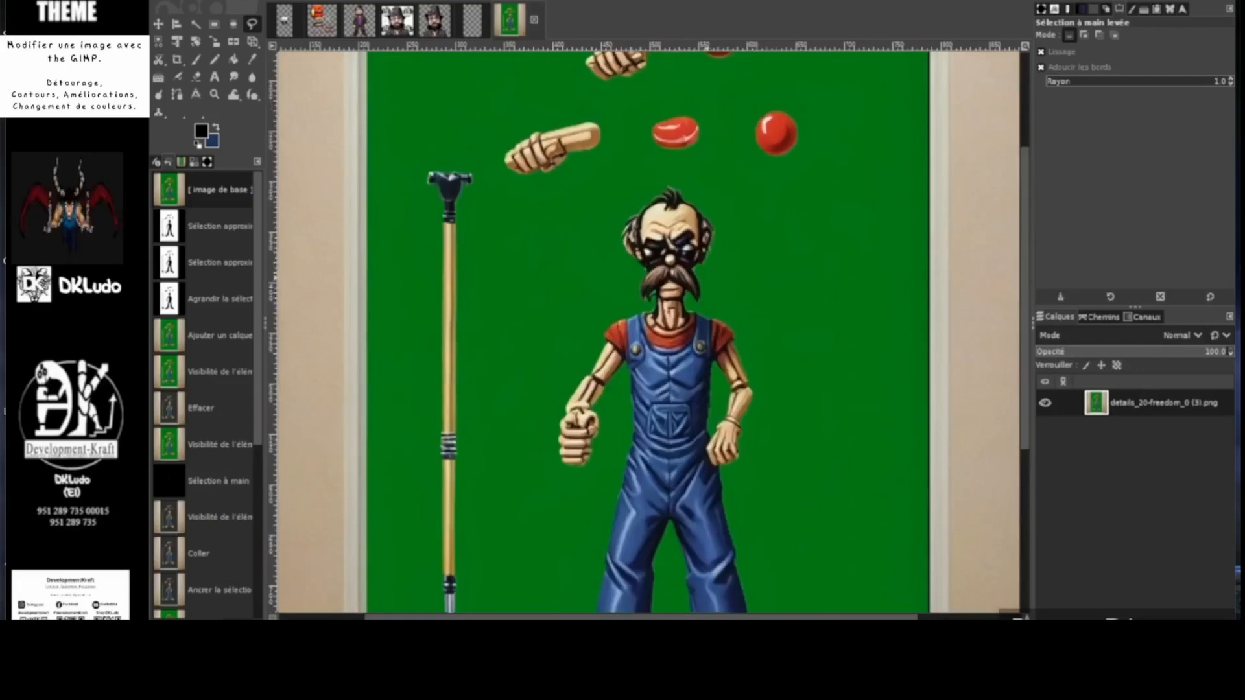
Return to the layered gravedigger image and show the branche #3 layer, inspecting its head and torso up close
{"action": "key", "text": "alt+6"}
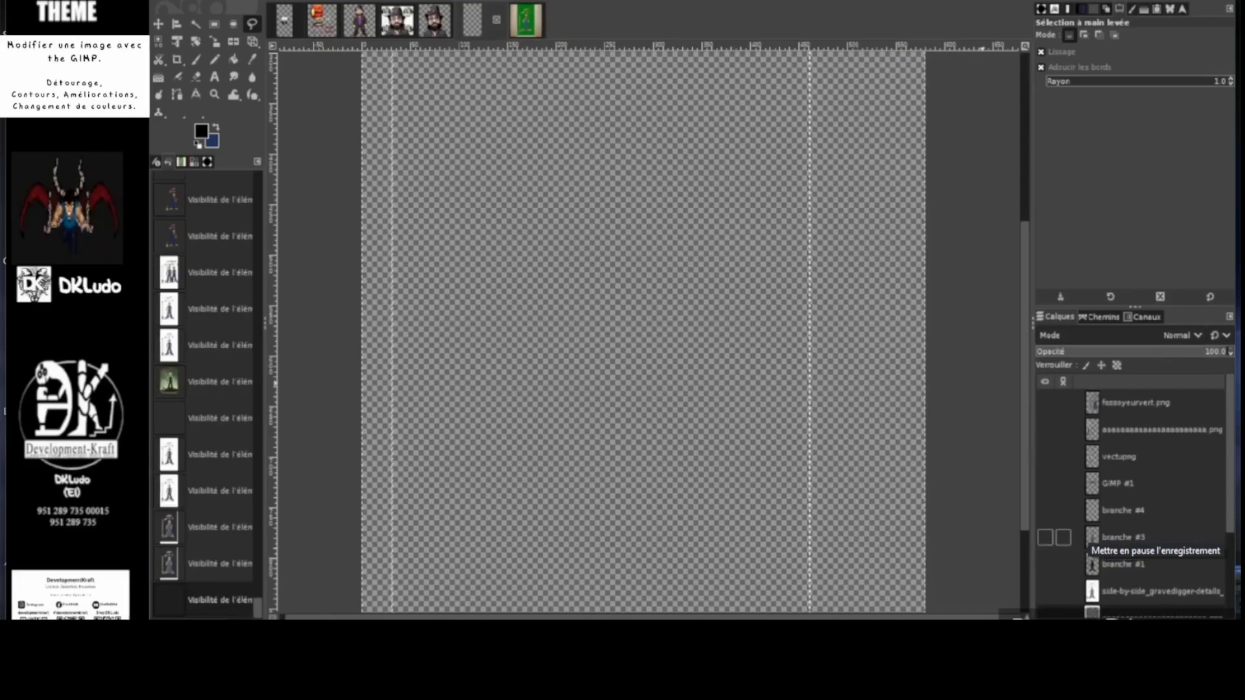
{"action": "left_click", "coordinate": [1044, 536]}
{"action": "left_click", "coordinate": [1044, 537]}
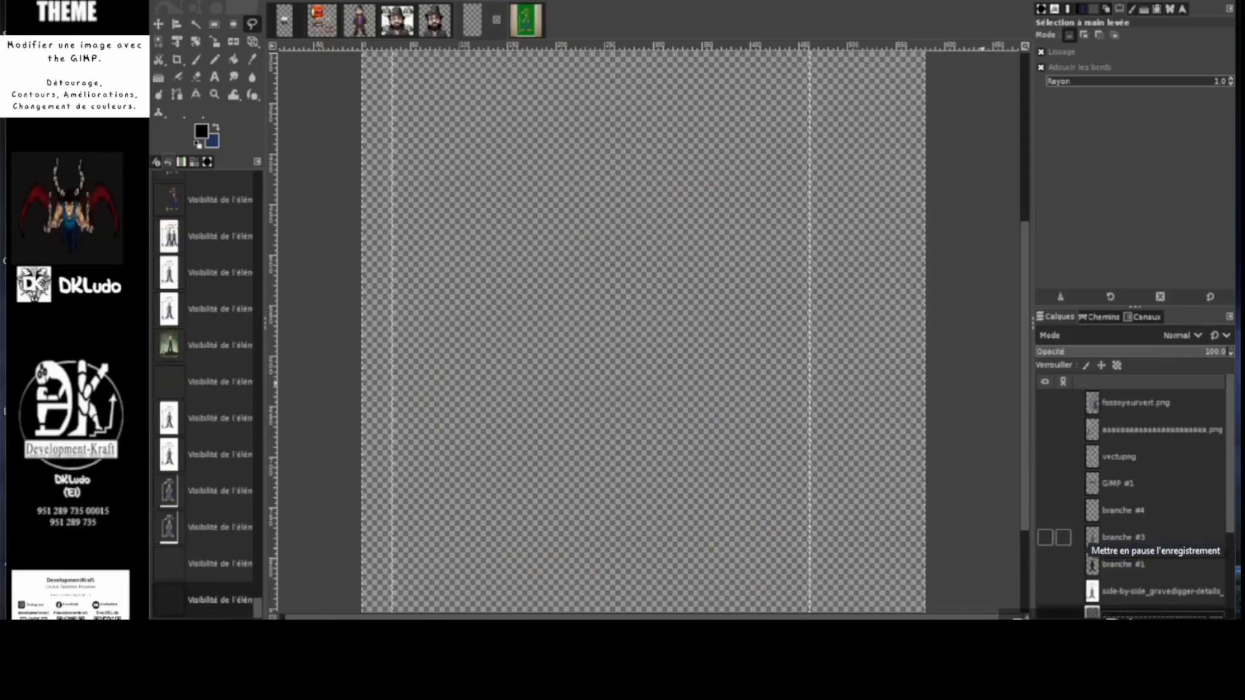
{"action": "left_click", "coordinate": [1044, 537]}
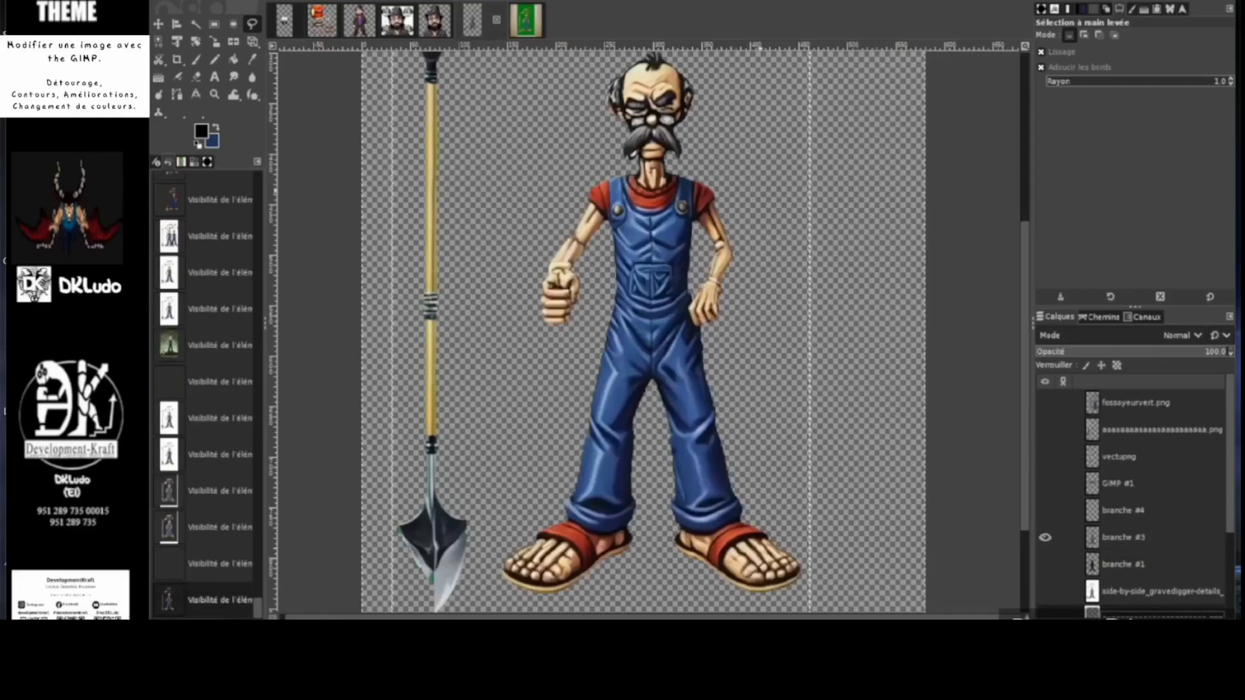
{"action": "scroll", "coordinate": [641, 331], "scroll_direction": "up", "scroll_amount": 3}
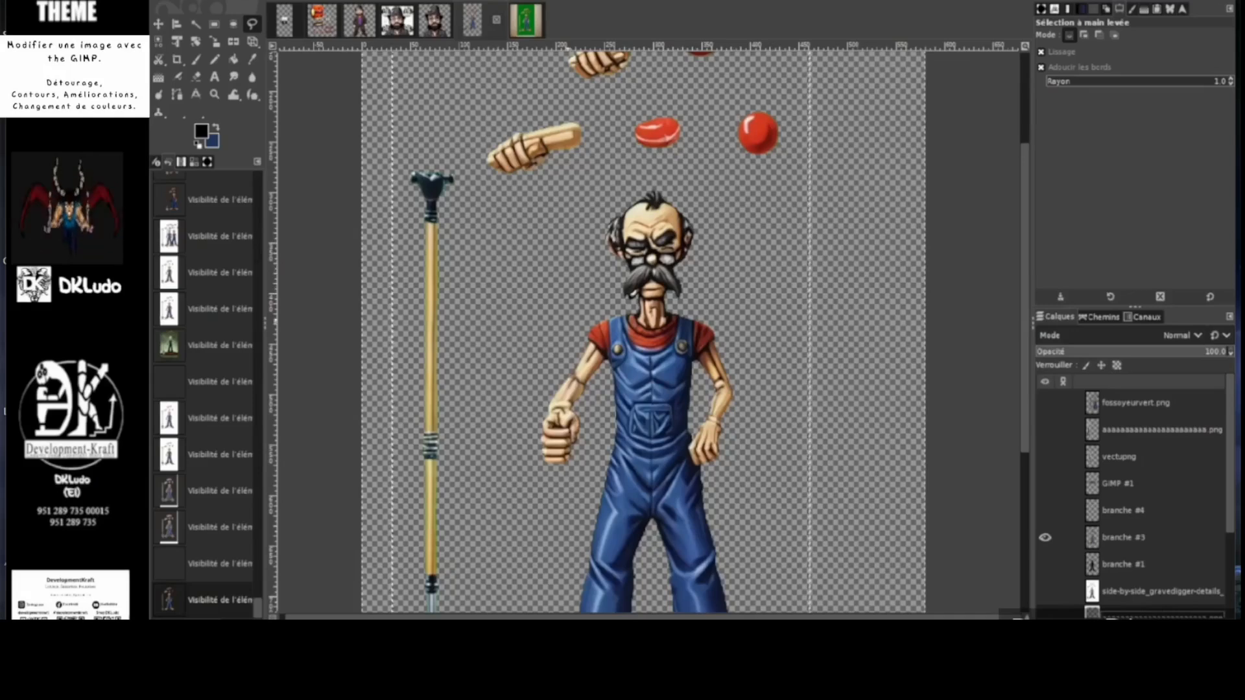
{"action": "scroll", "coordinate": [643, 311], "scroll_direction": "up", "scroll_amount": 4}
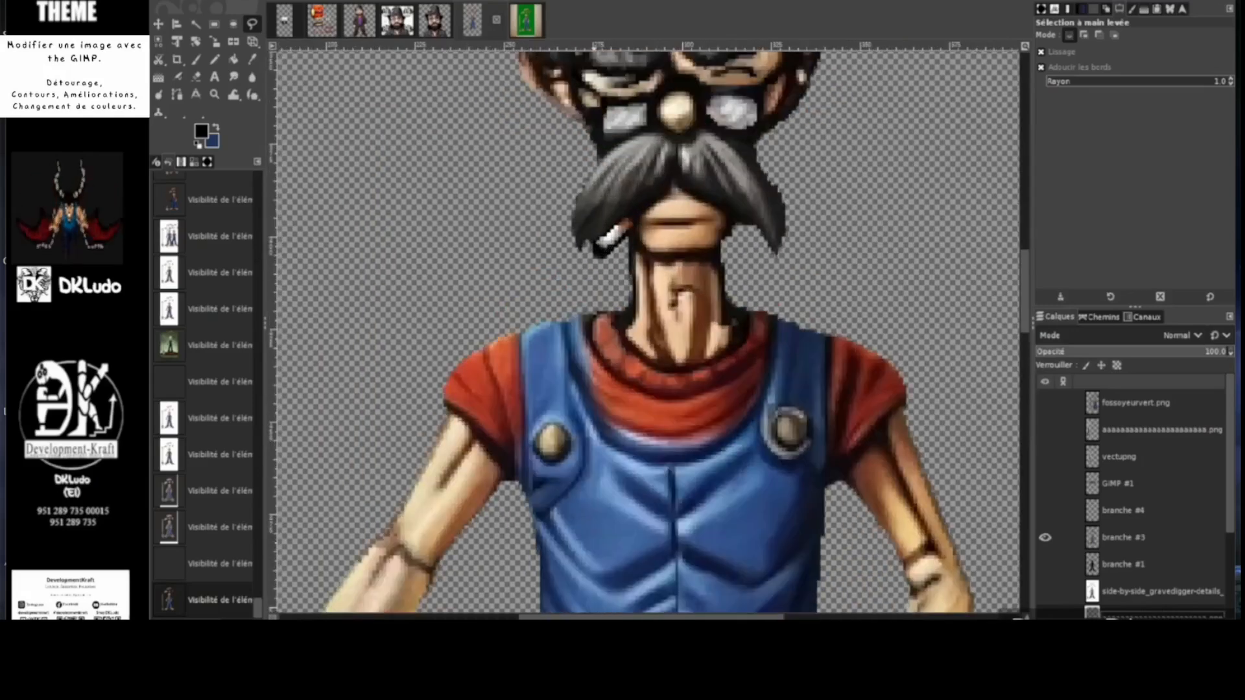
Switch to the green-background image and examine the same head and torso for comparison
{"action": "key", "text": "ctrl+Page_Down"}
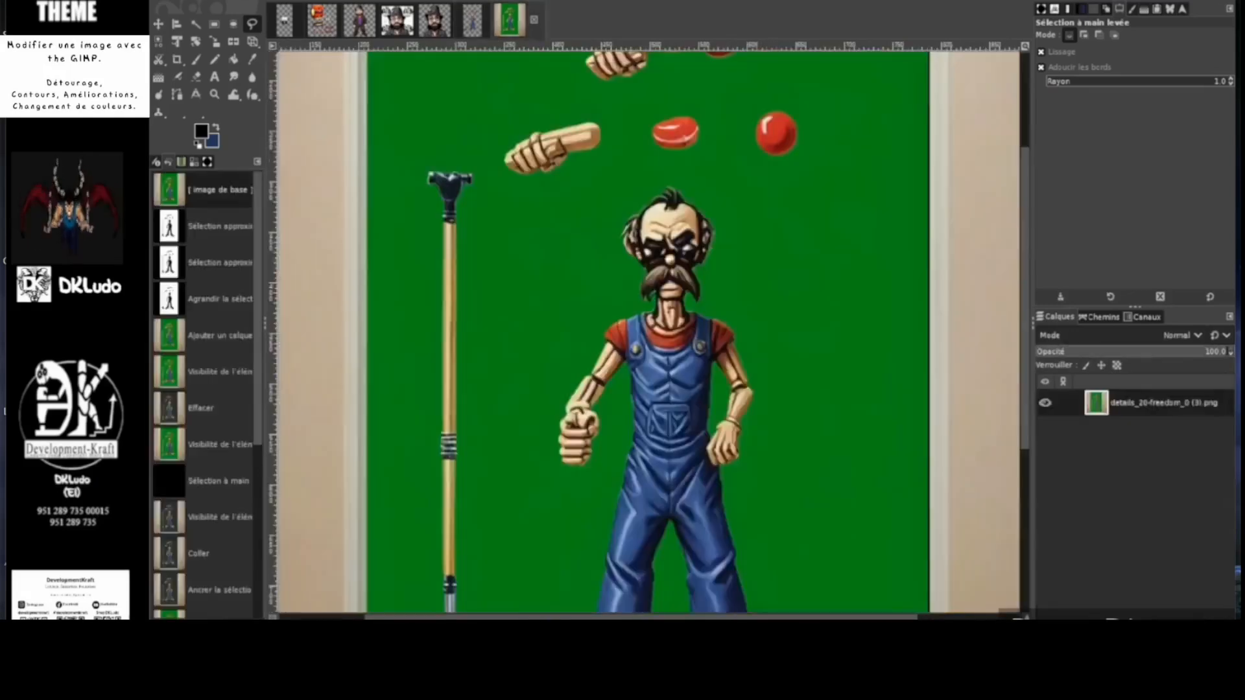
{"action": "scroll", "coordinate": [682, 316], "scroll_direction": "up", "scroll_amount": 3}
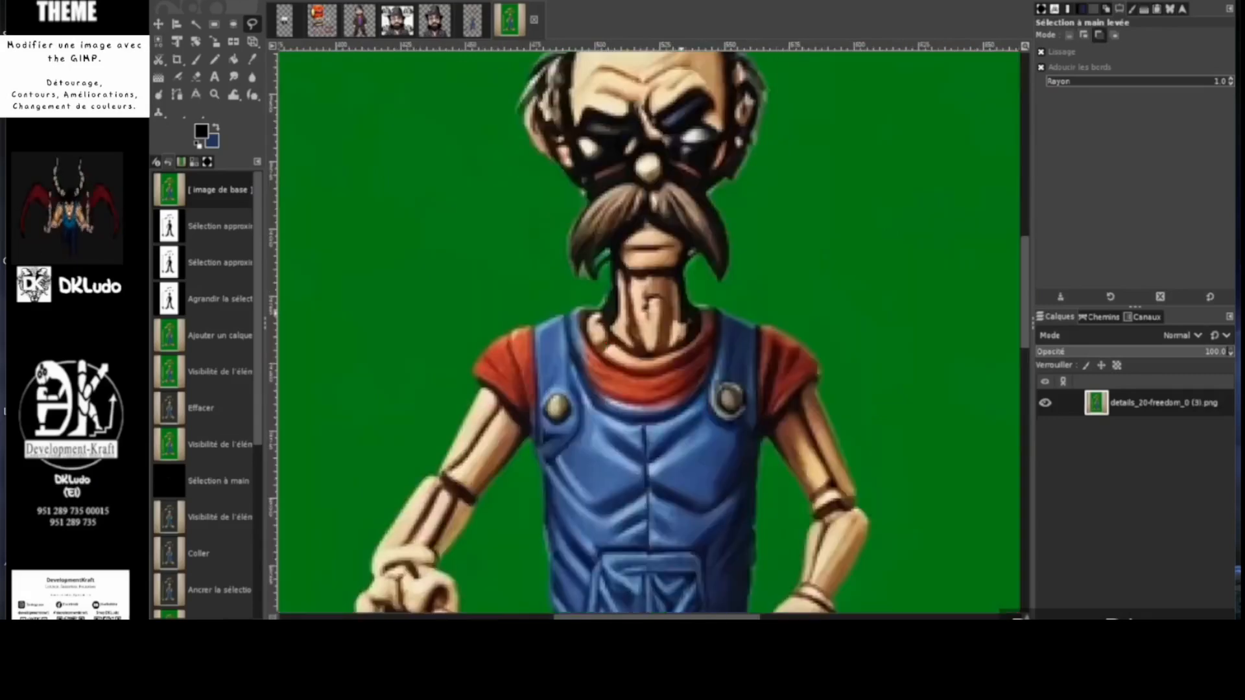
{"action": "scroll", "coordinate": [682, 317], "scroll_direction": "down", "scroll_amount": 3}
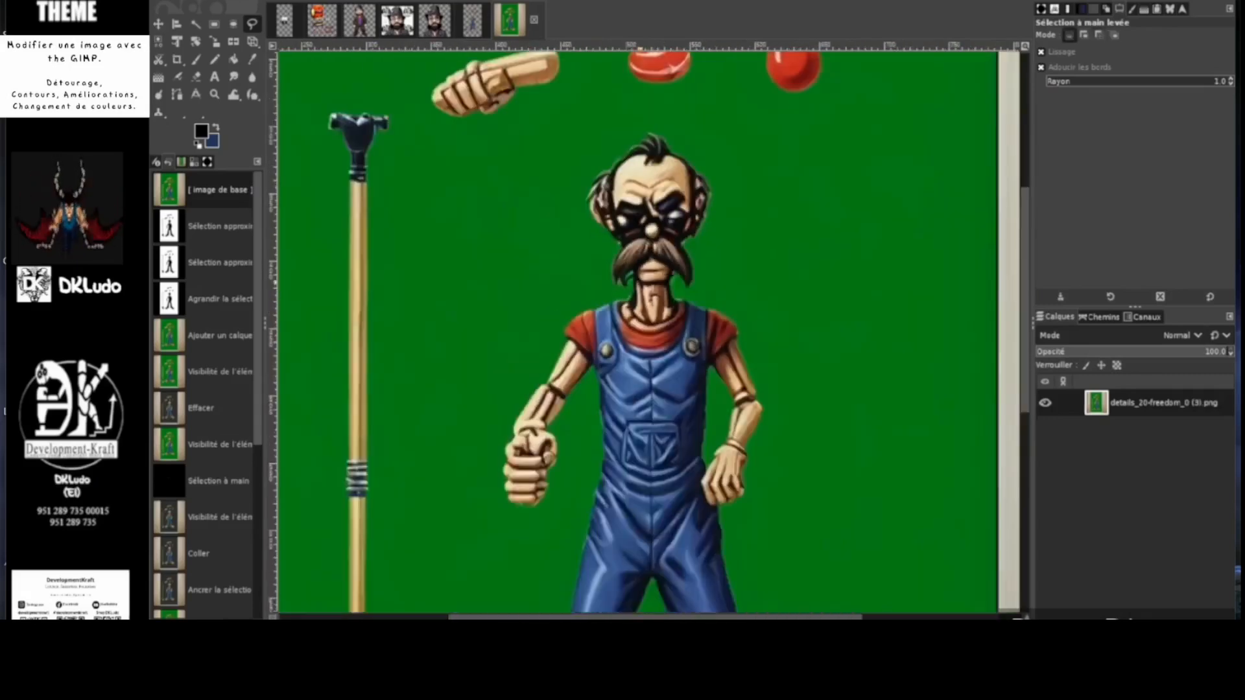
{"action": "scroll", "coordinate": [682, 316], "scroll_direction": "up", "scroll_amount": 3}
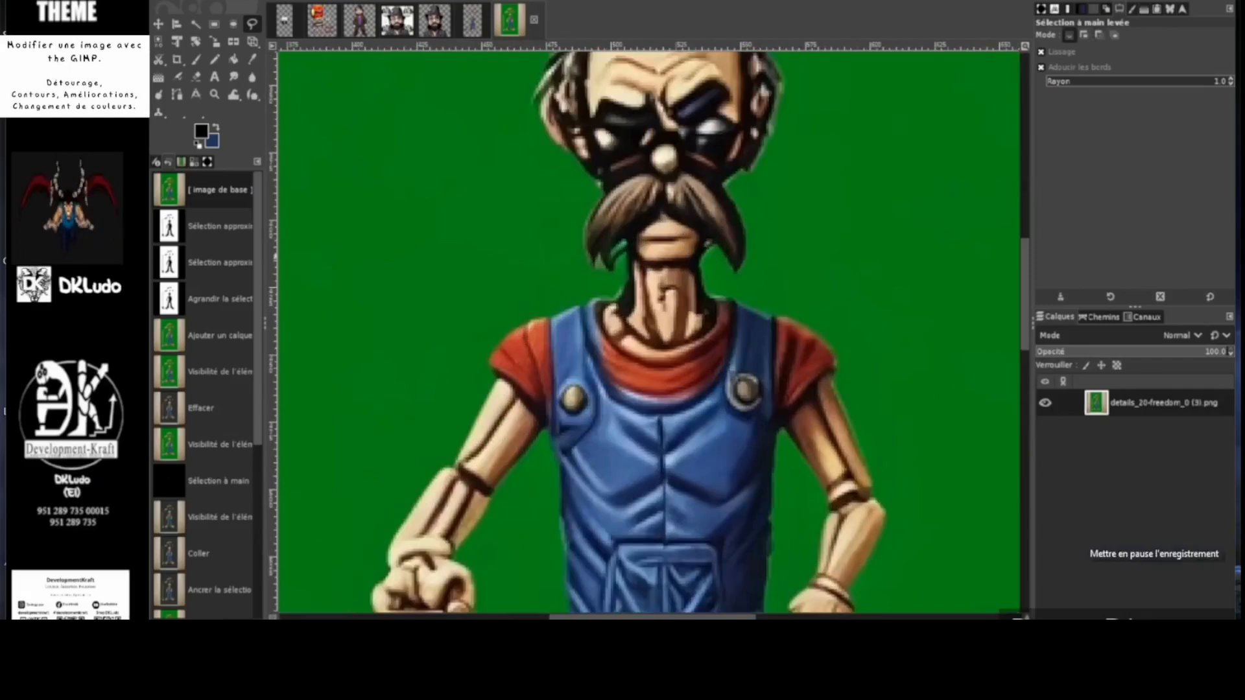
Examine the gravedigger's full body, sandals and shovel on the green-background image
{"action": "scroll", "coordinate": [682, 317], "scroll_direction": "down", "scroll_amount": 3}
{"action": "scroll", "coordinate": [648, 331], "scroll_direction": "down", "scroll_amount": 5}
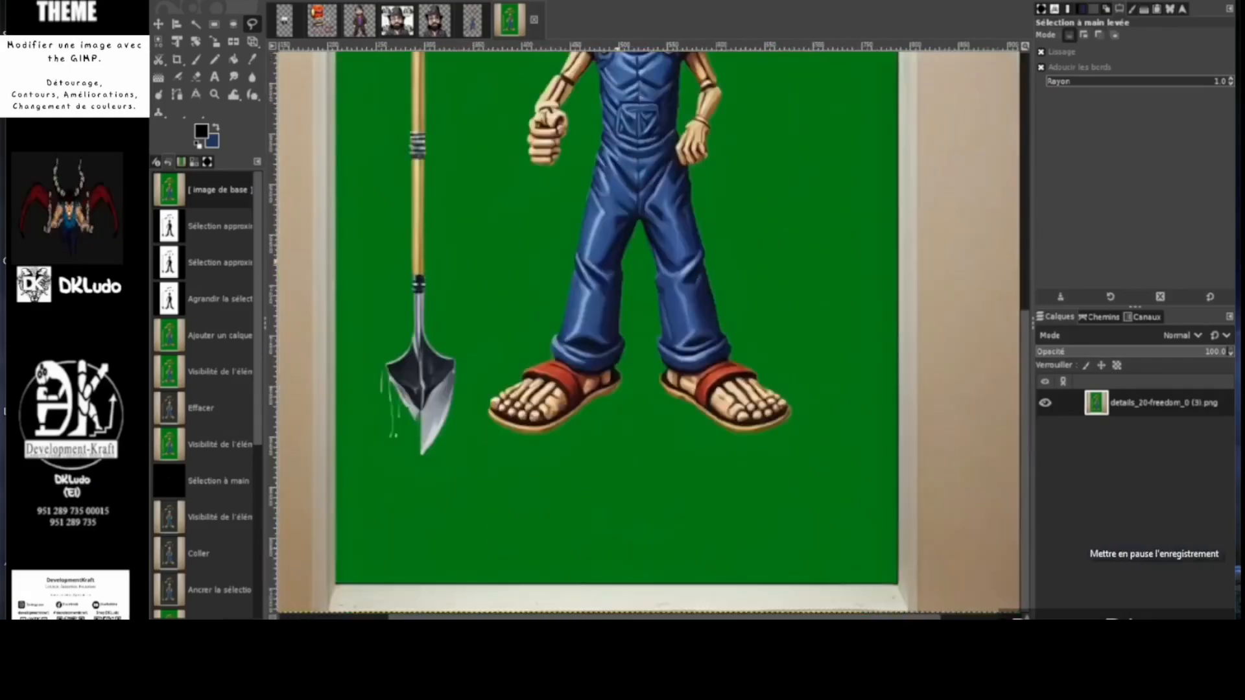
{"action": "scroll", "coordinate": [648, 330], "scroll_direction": "up", "scroll_amount": 3}
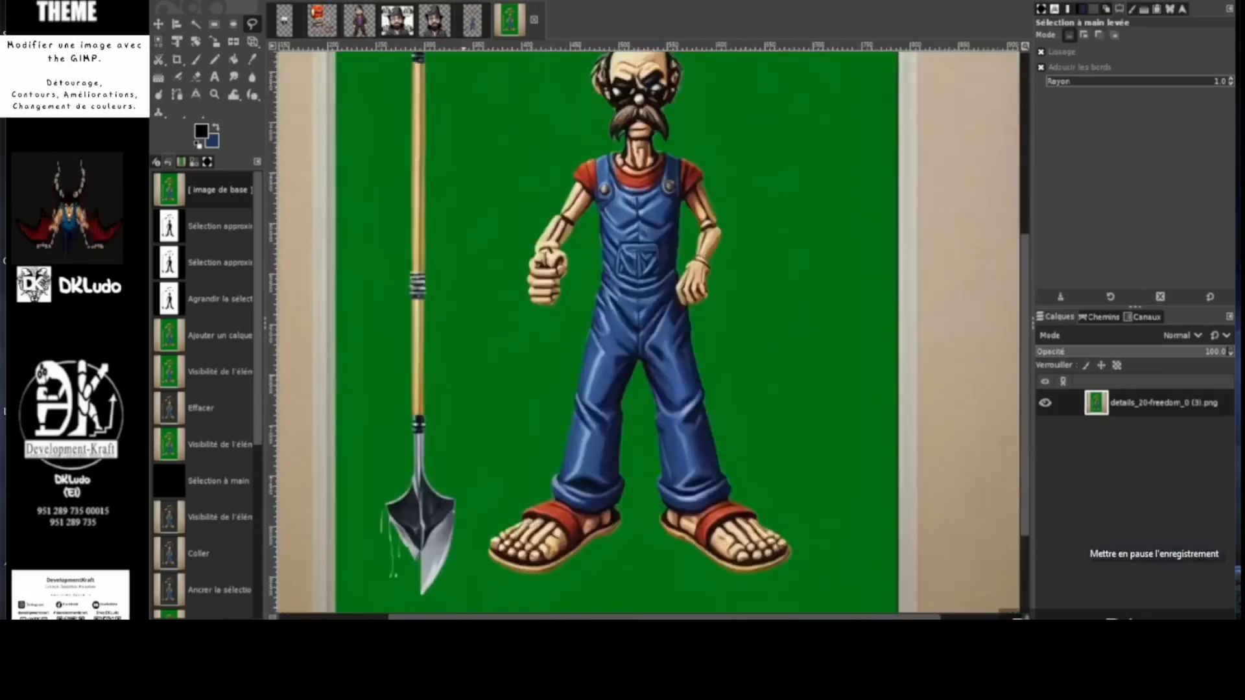
Compare the branche #3 cut-out with the whole green-background figure, alternating between the two open images and ending on the layered one
{"action": "left_click", "coordinate": [471, 21]}
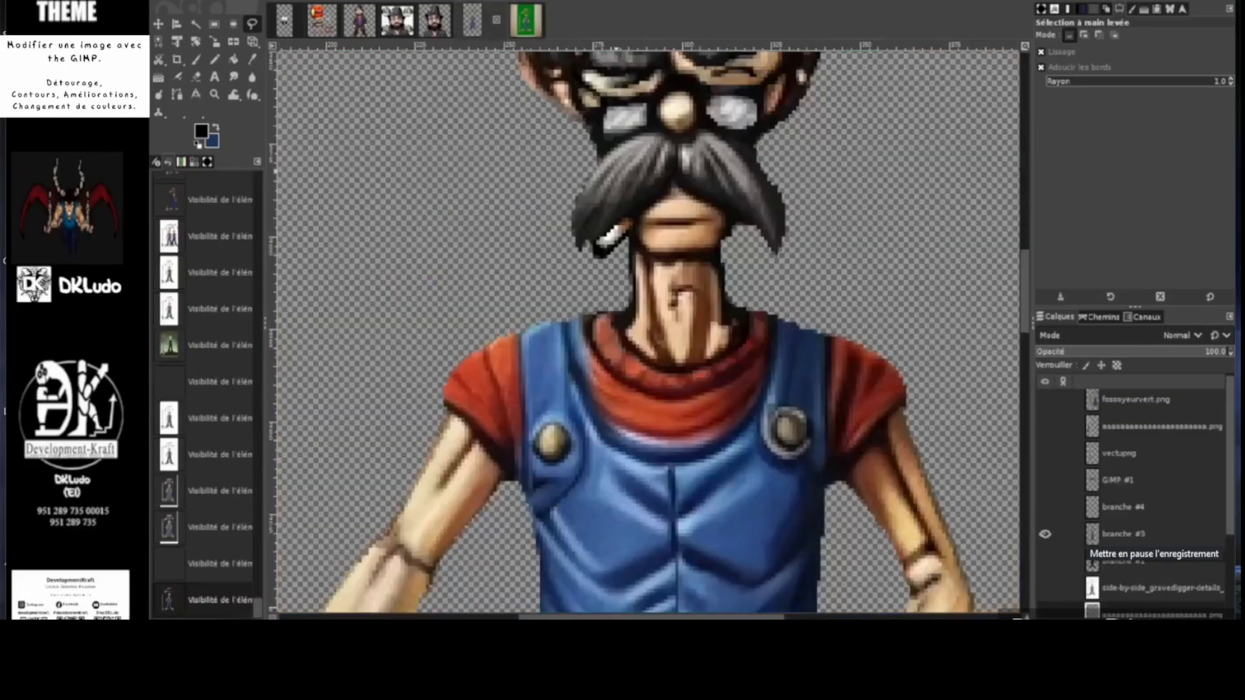
{"action": "scroll", "coordinate": [573, 178], "scroll_direction": "down", "scroll_amount": 3}
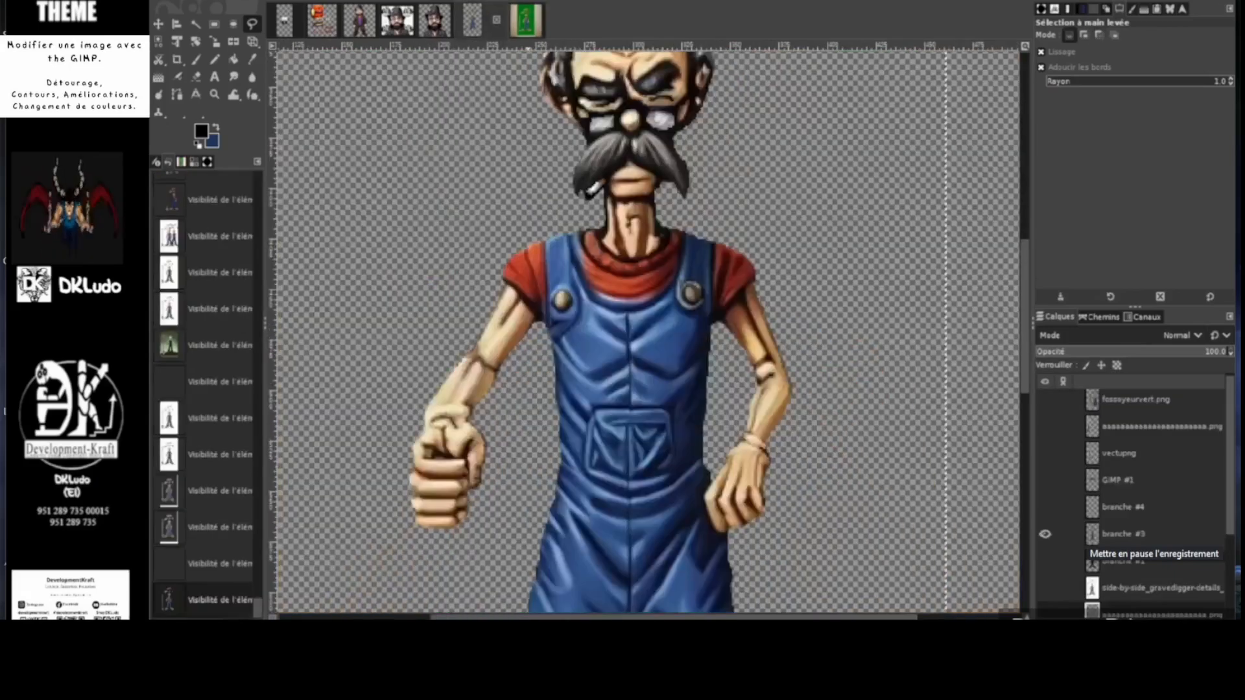
{"action": "left_click", "coordinate": [526, 21]}
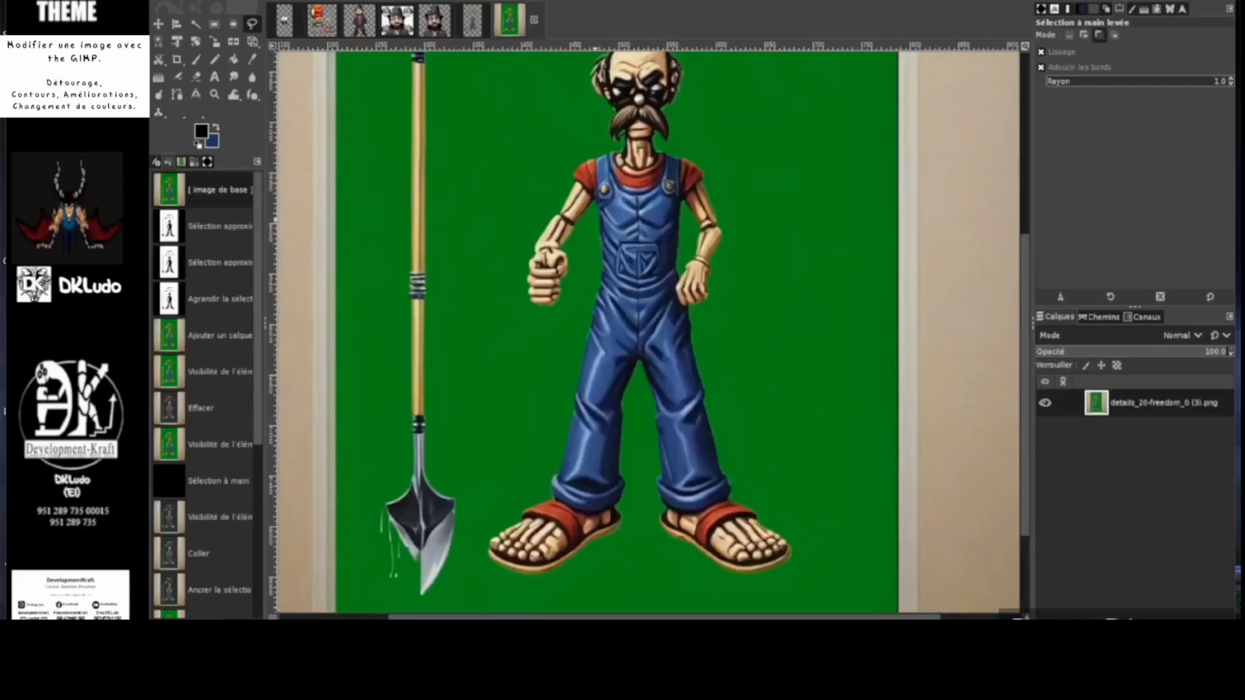
{"action": "key", "text": "minus"}
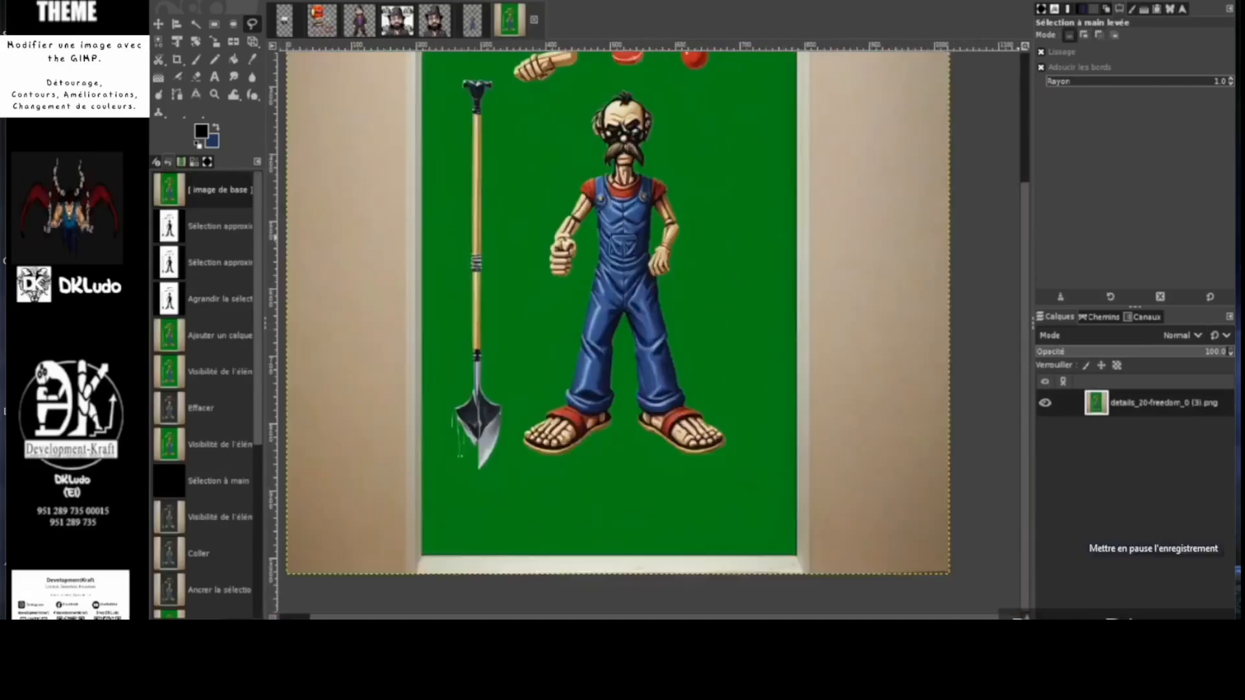
{"action": "scroll", "coordinate": [609, 312], "scroll_direction": "up", "scroll_amount": 3}
{"action": "key", "text": "ctrl+shift+Tab"}
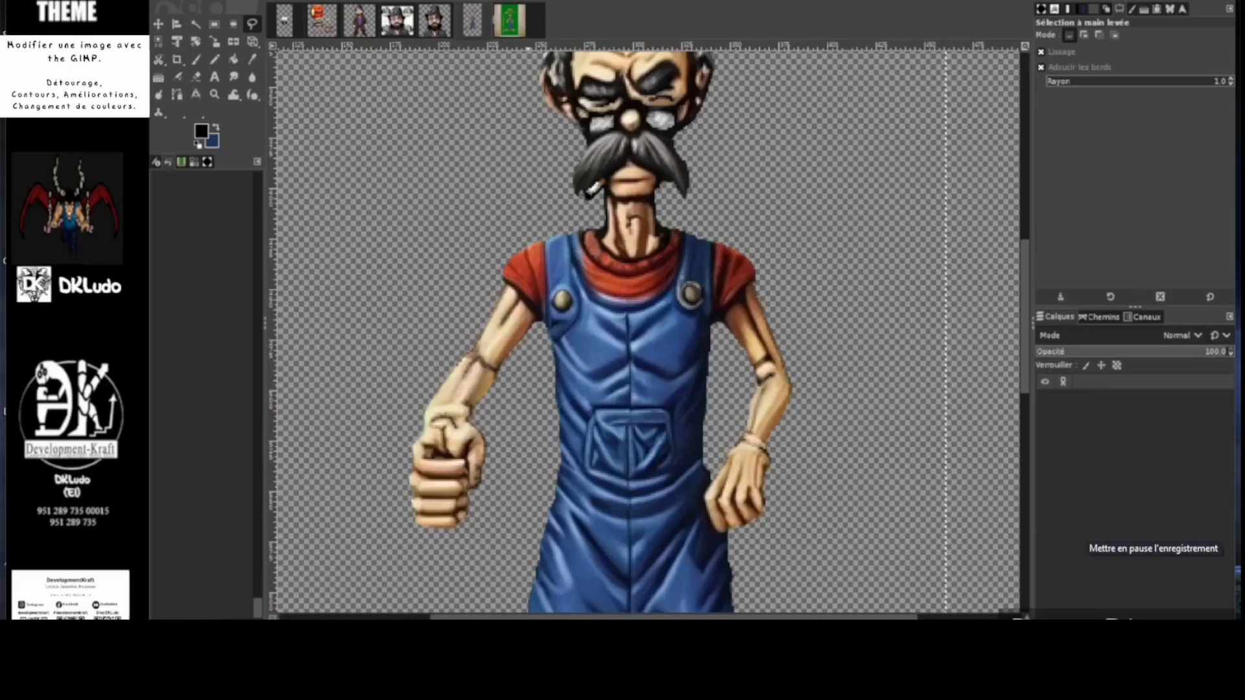